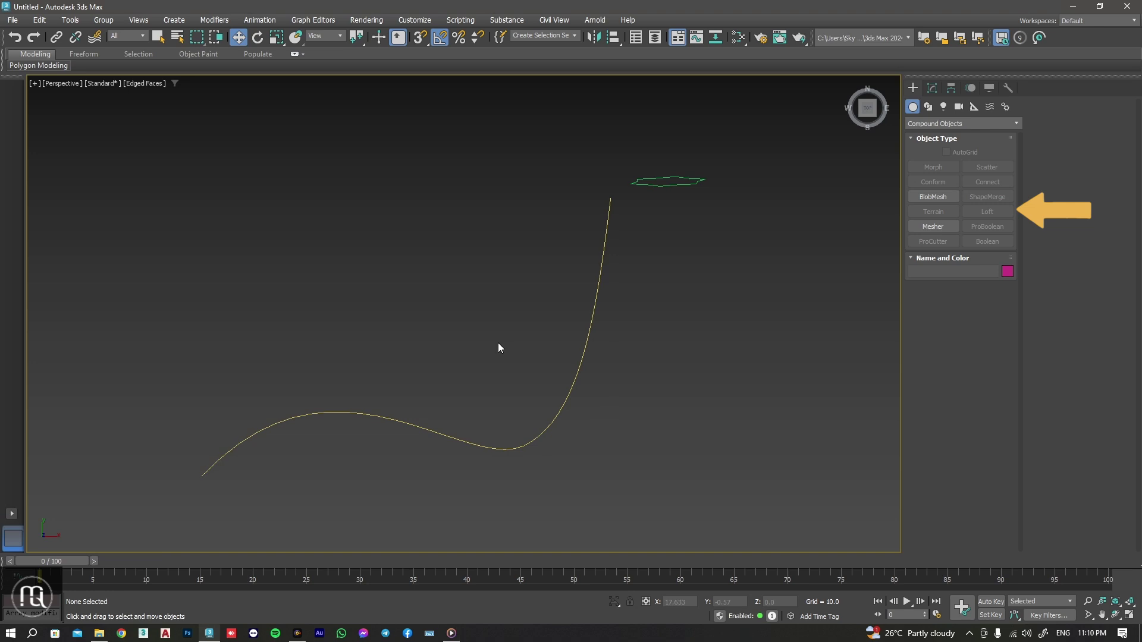
Select the Star001 shape and begin a Loft compound object from it.
middle_click_drag(498, 348, 485, 348)
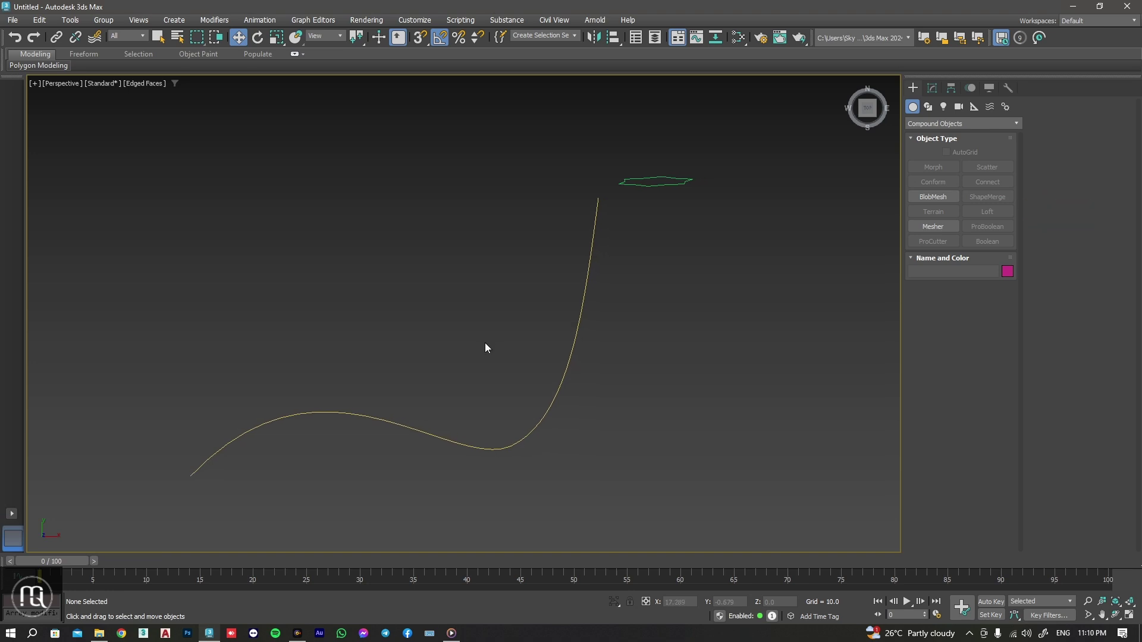
left_click(476, 446)
middle_click_drag(494, 405, 477, 335, "alt")
scroll(693, 319, "up", 2)
scroll(712, 316, "up", 4)
left_click(712, 316)
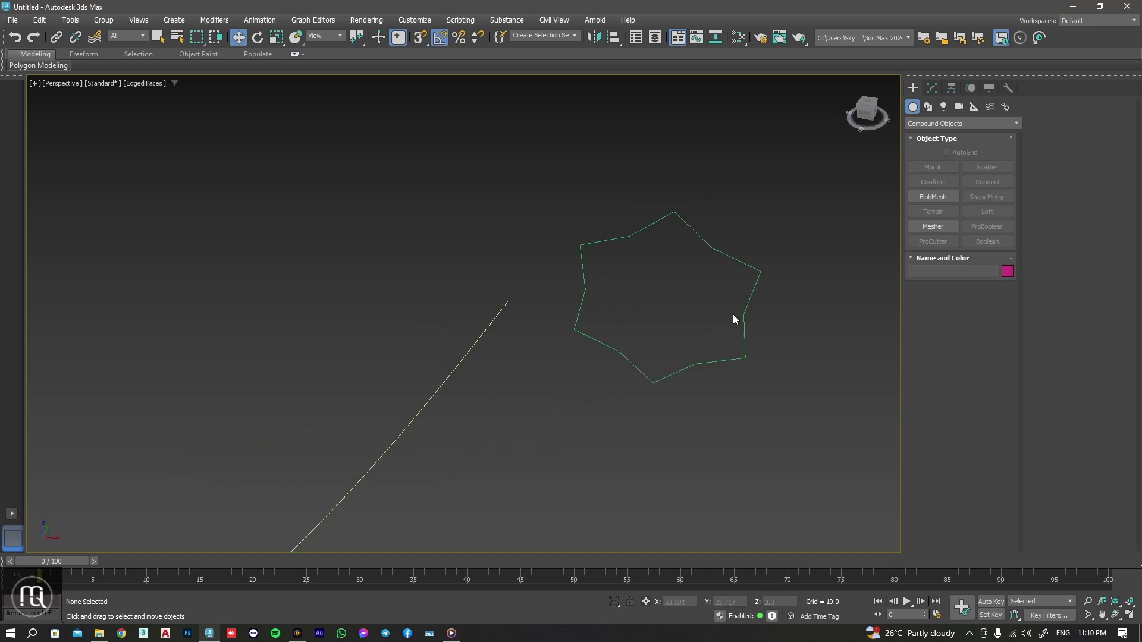
left_click(747, 320)
scroll(732, 333, "down", 5)
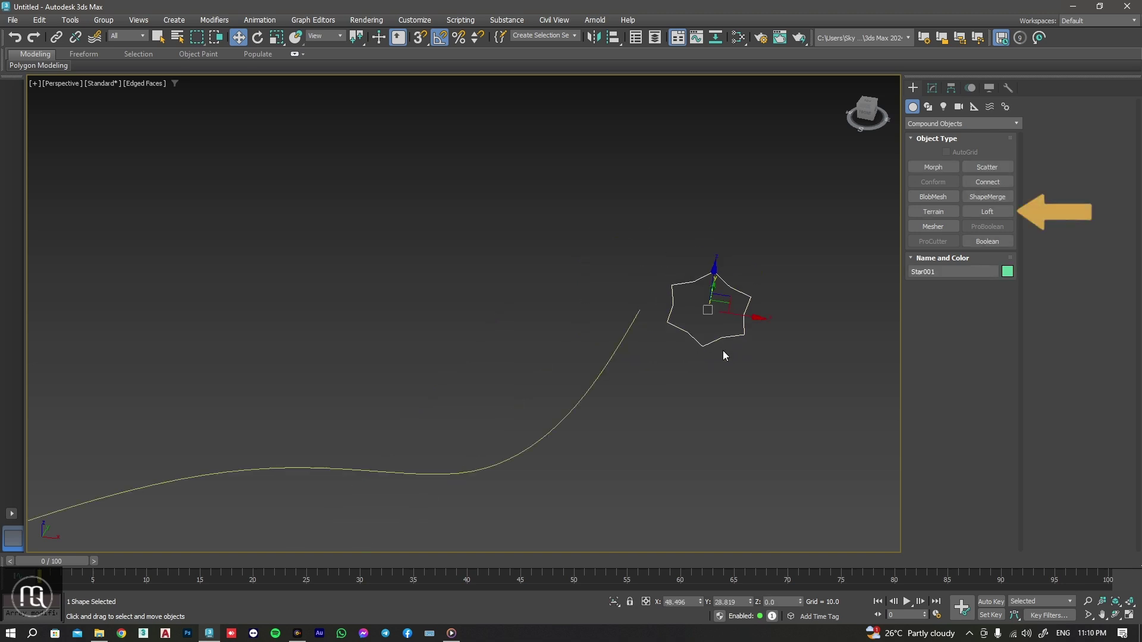
middle_click_drag(727, 353, 772, 331)
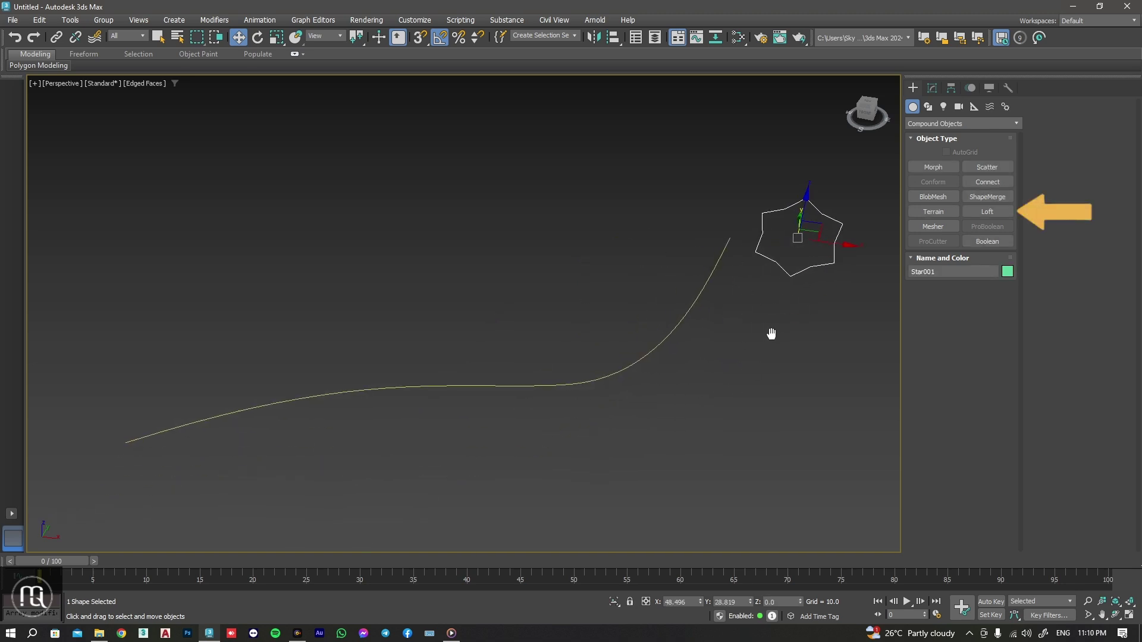
left_click(987, 214)
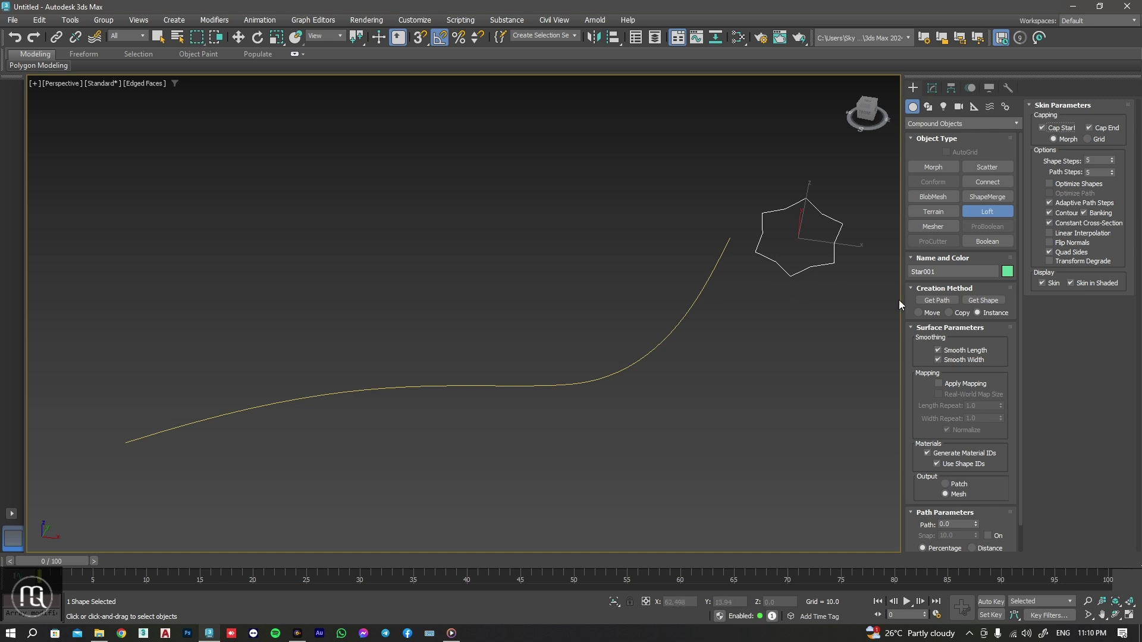
Use Get Path to sweep the star along the curved spline, creating Loft001.
left_click(933, 302)
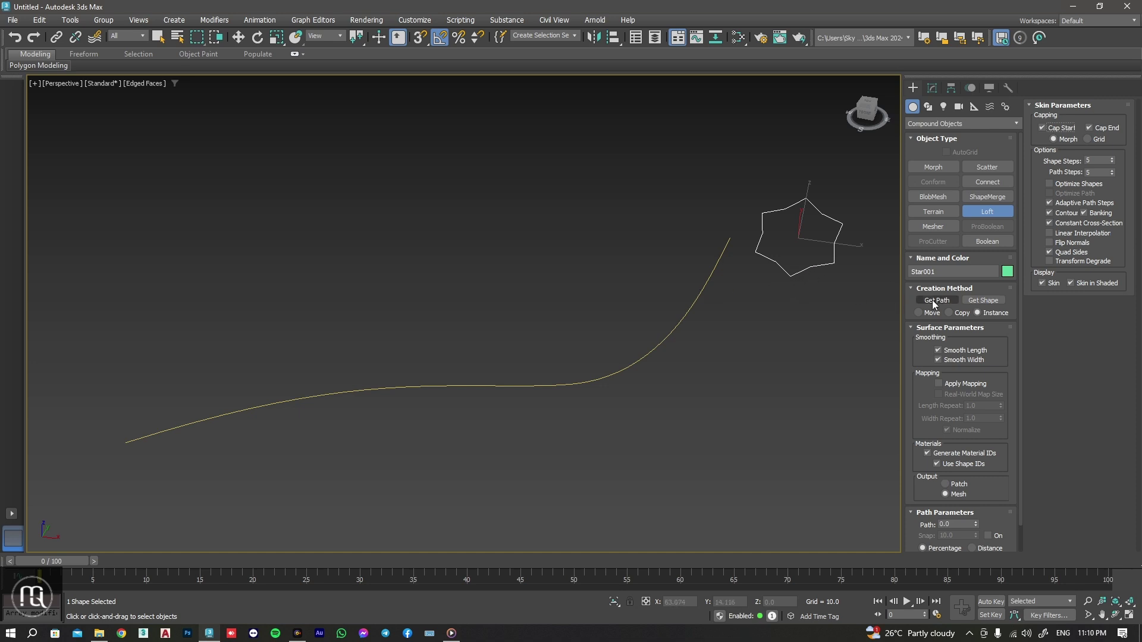
left_click(678, 322)
mouse_move(539, 405)
middle_mouse_down("alt")
mouse_move(648, 364)
mouse_move(582, 383)
mouse_move(779, 281)
mouse_move(914, 307)
middle_mouse_up("alt")
key("F4")
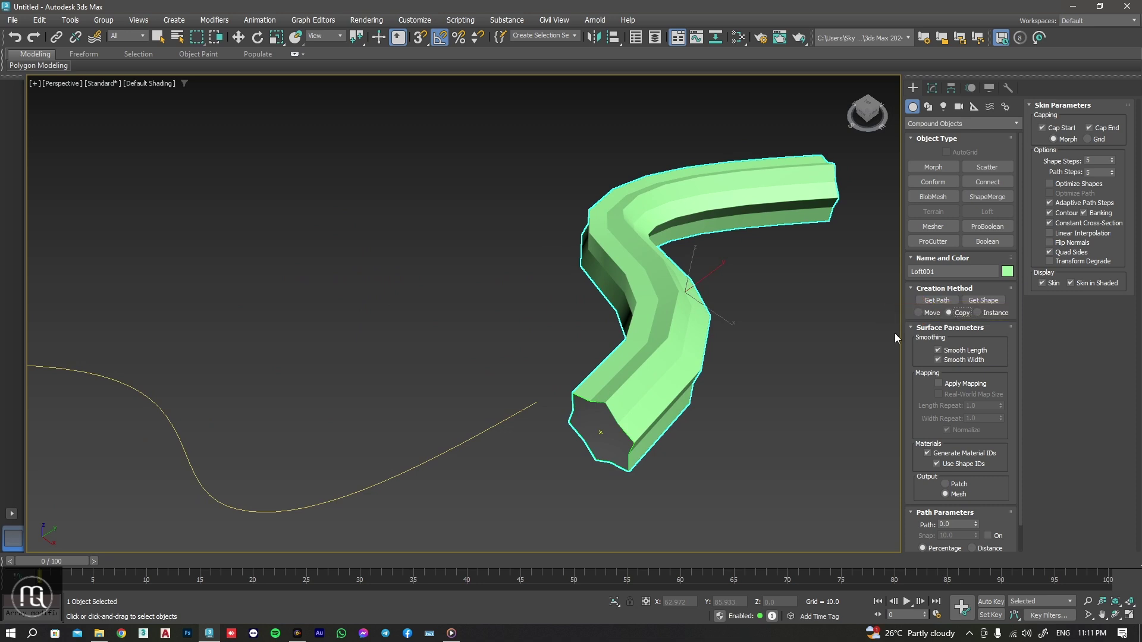
left_click(936, 300)
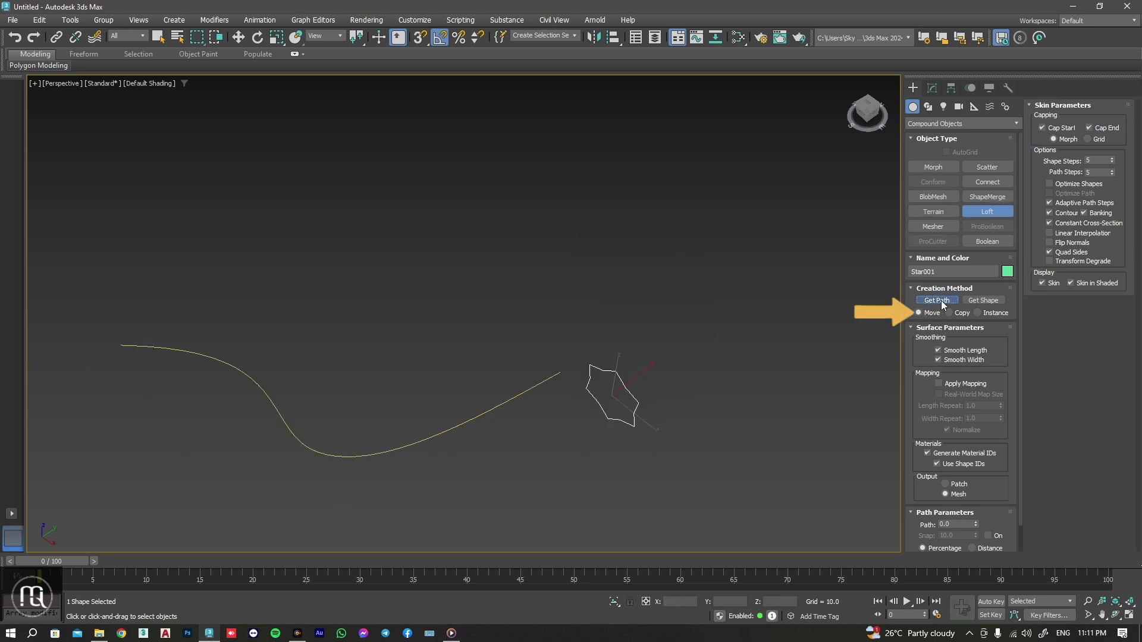
left_click(940, 301)
left_click(501, 402)
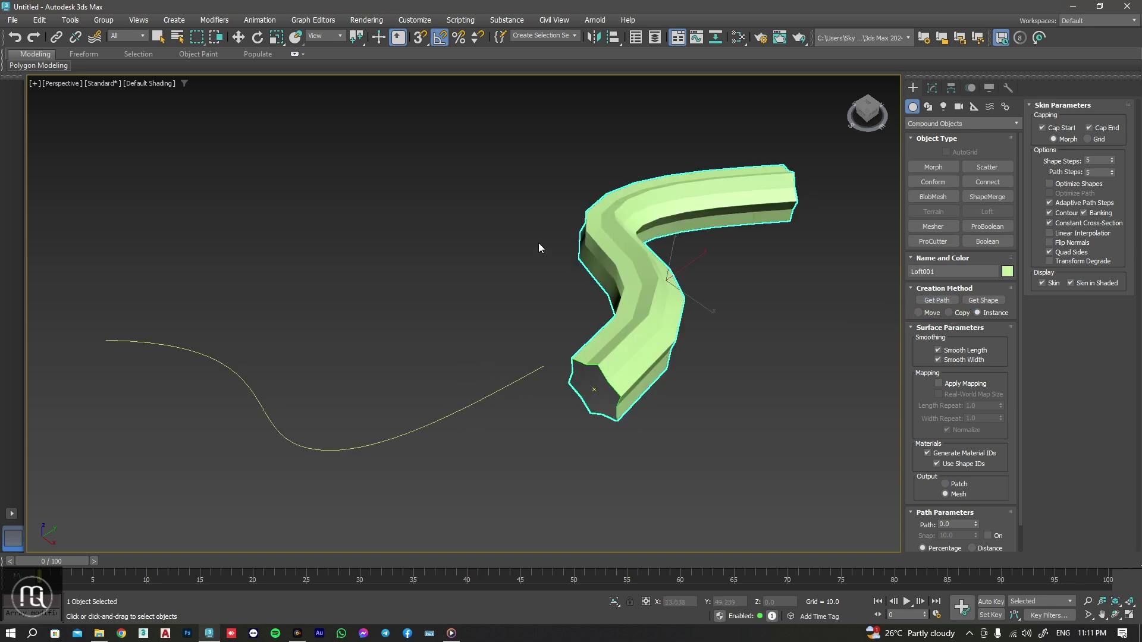
Exit loft creation, drag a path vertex to test the spline, then reselect Loft001.
key("w")
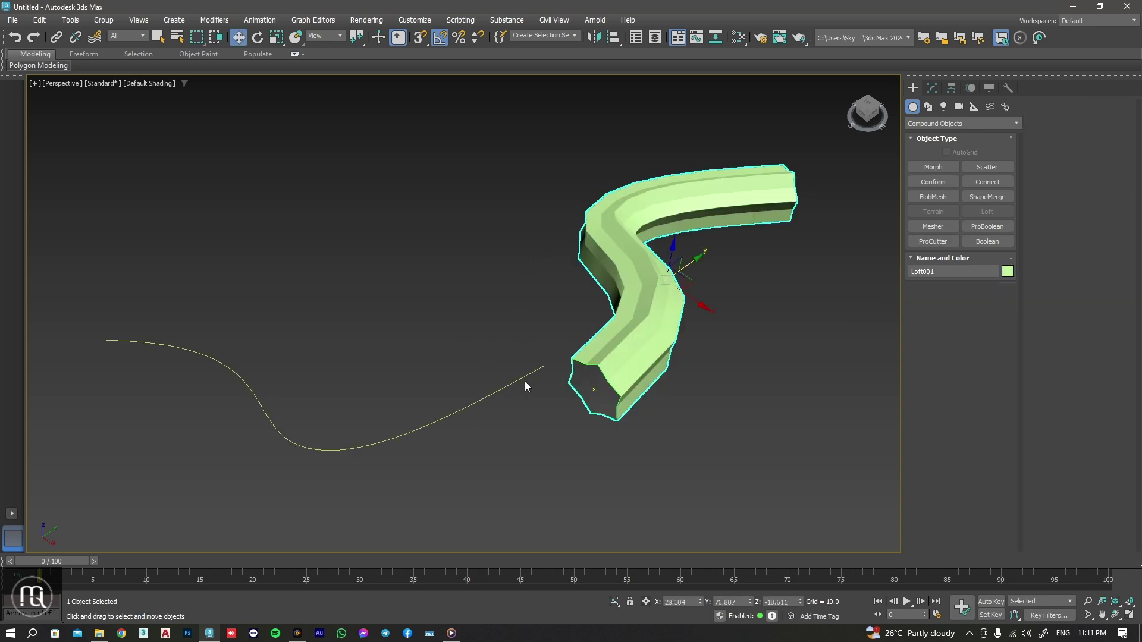
left_click(524, 377)
left_click(932, 88)
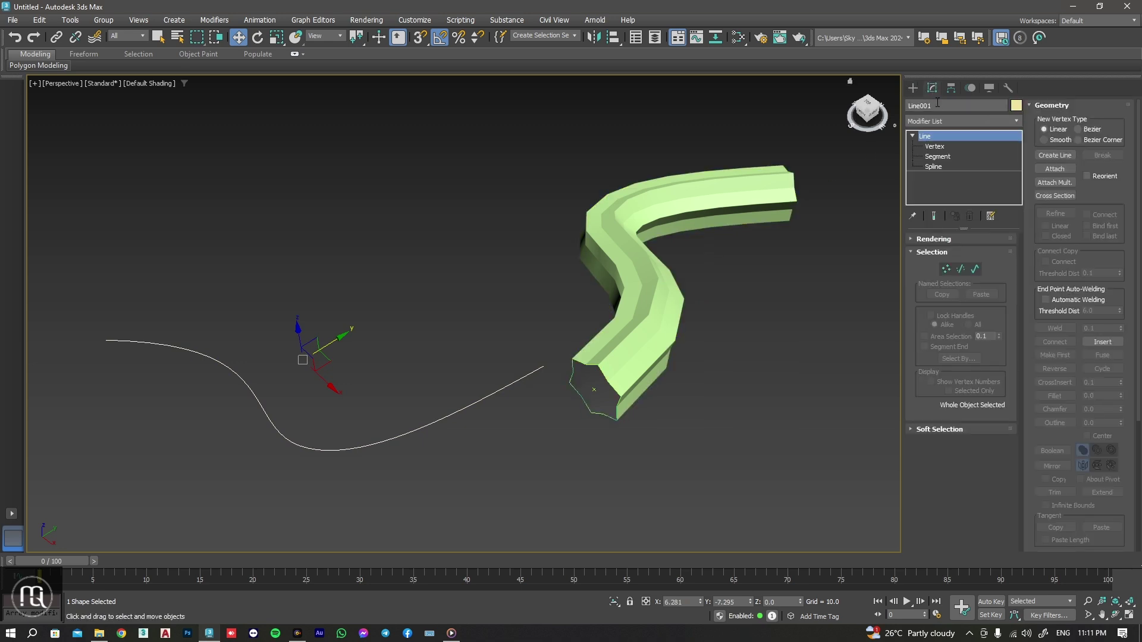
left_click(934, 147)
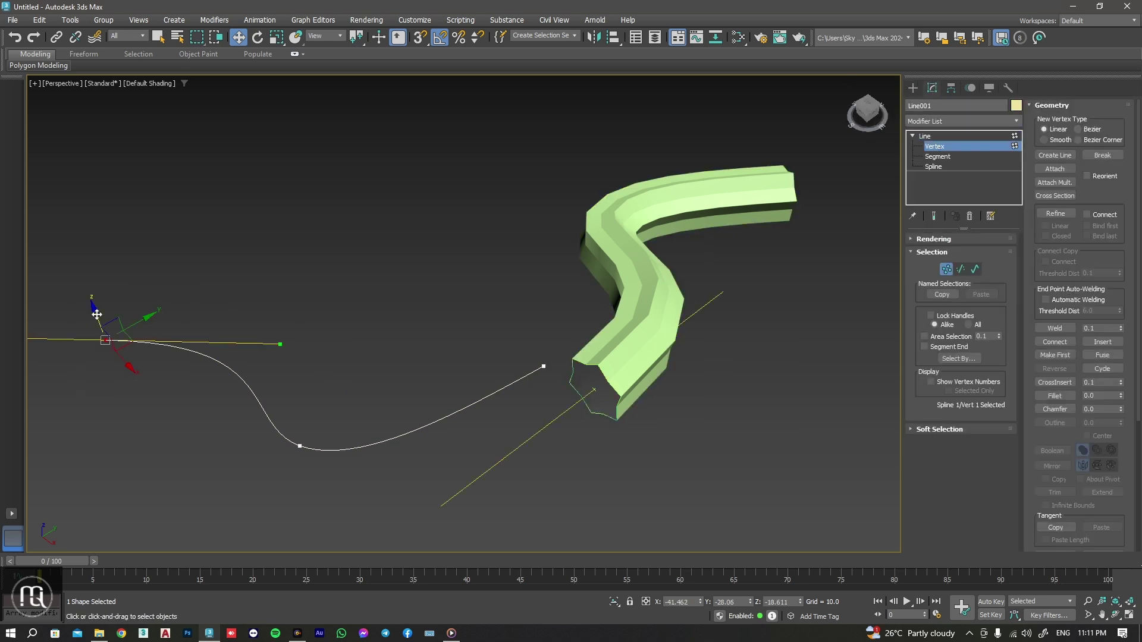
mouse_move(96, 314)
left_mouse_down()
mouse_move(107, 238)
mouse_move(97, 311)
mouse_move(113, 399)
left_mouse_up()
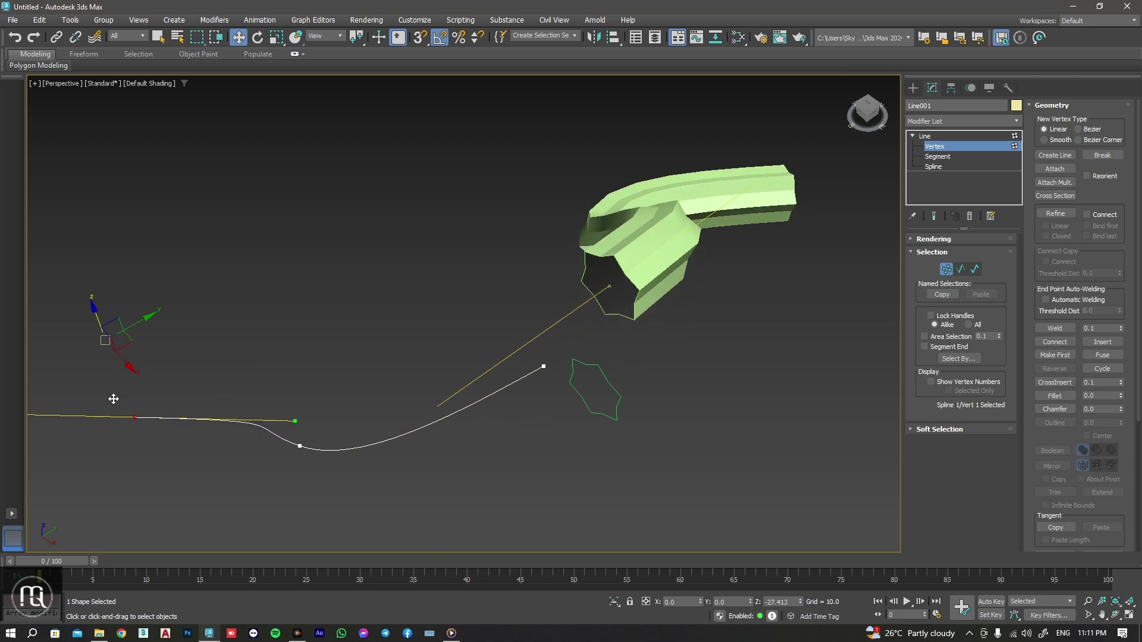
left_click(619, 362)
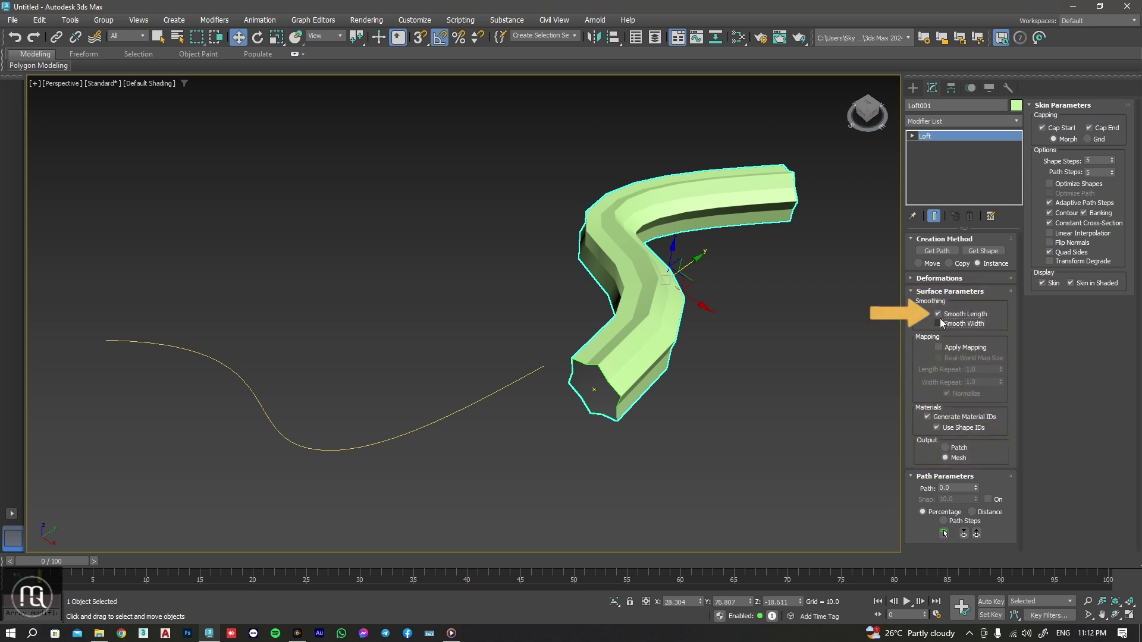
Toggle Smooth Length off and on, leaving it on, and turn Smooth Width off.
key("F4")
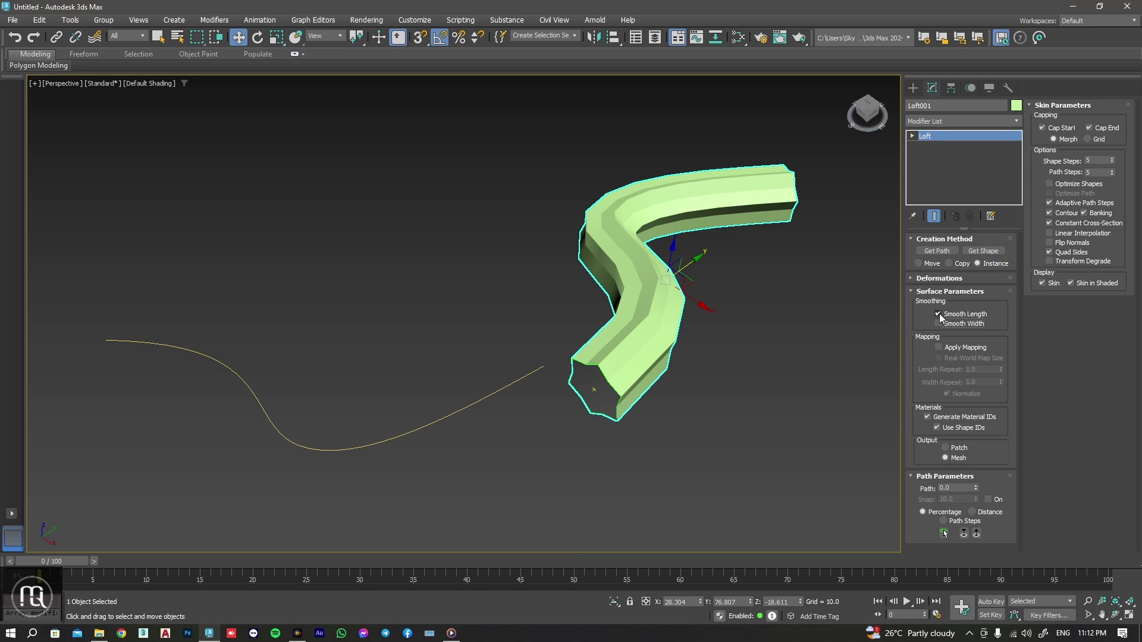
left_click(938, 313)
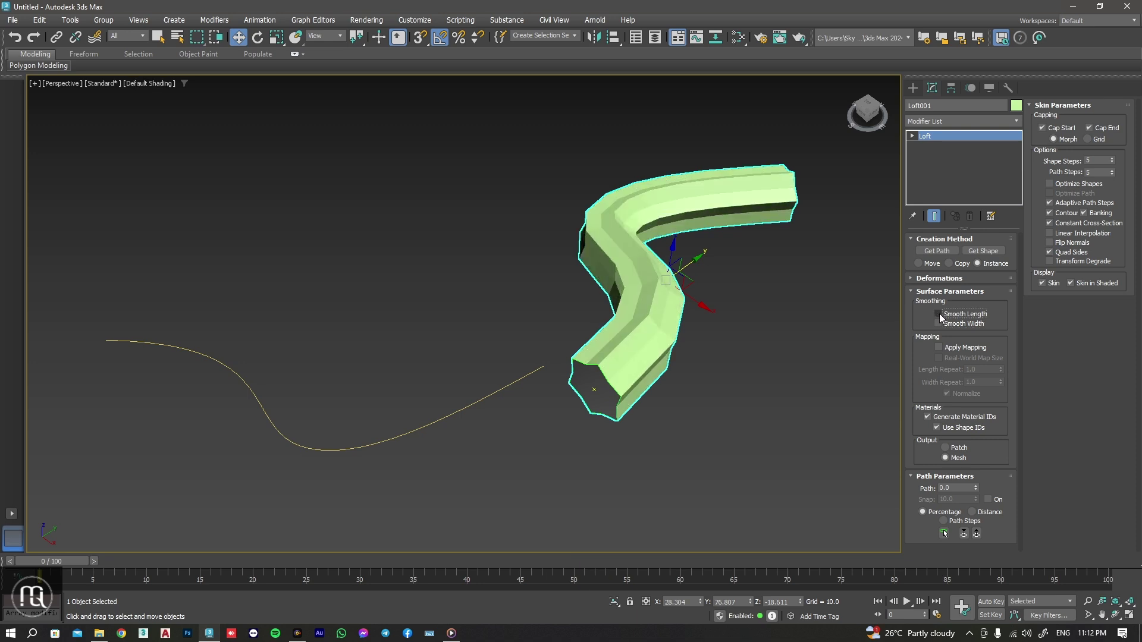
left_click(939, 313)
left_click(939, 314)
left_click(938, 313)
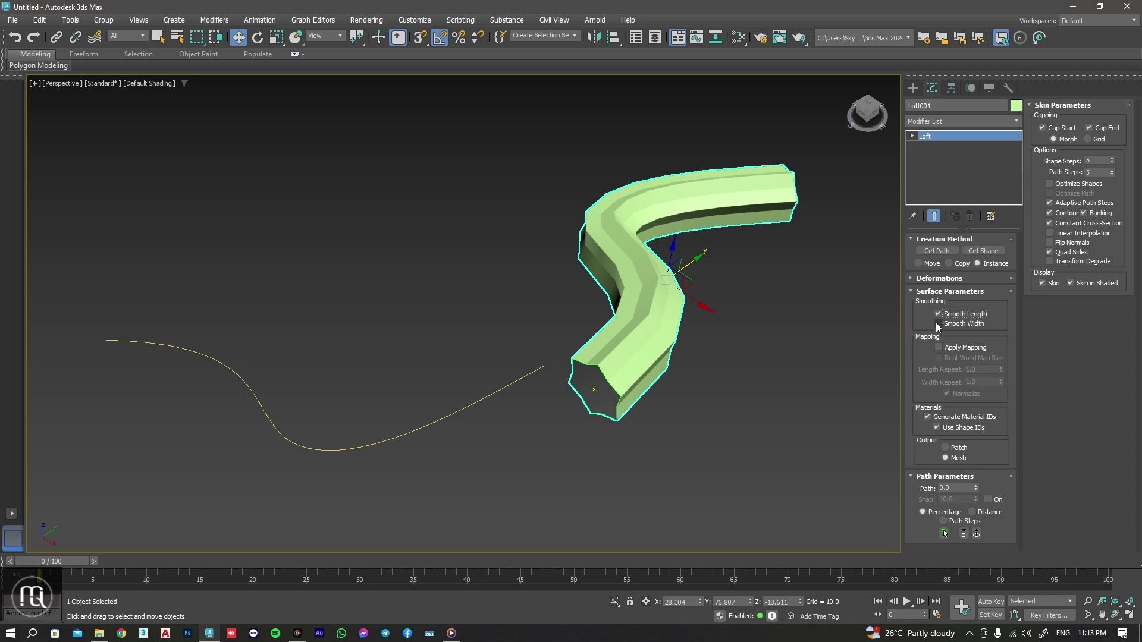
left_click(939, 325)
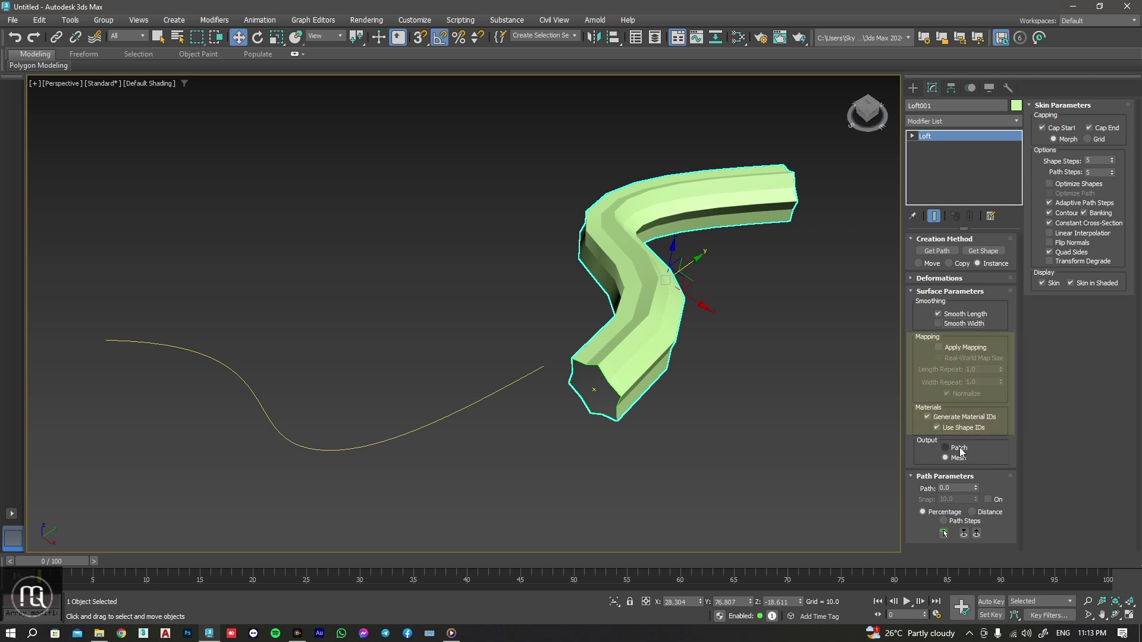
Try Patch output with Edged Faces shown, then return the output to Mesh.
left_click(951, 446)
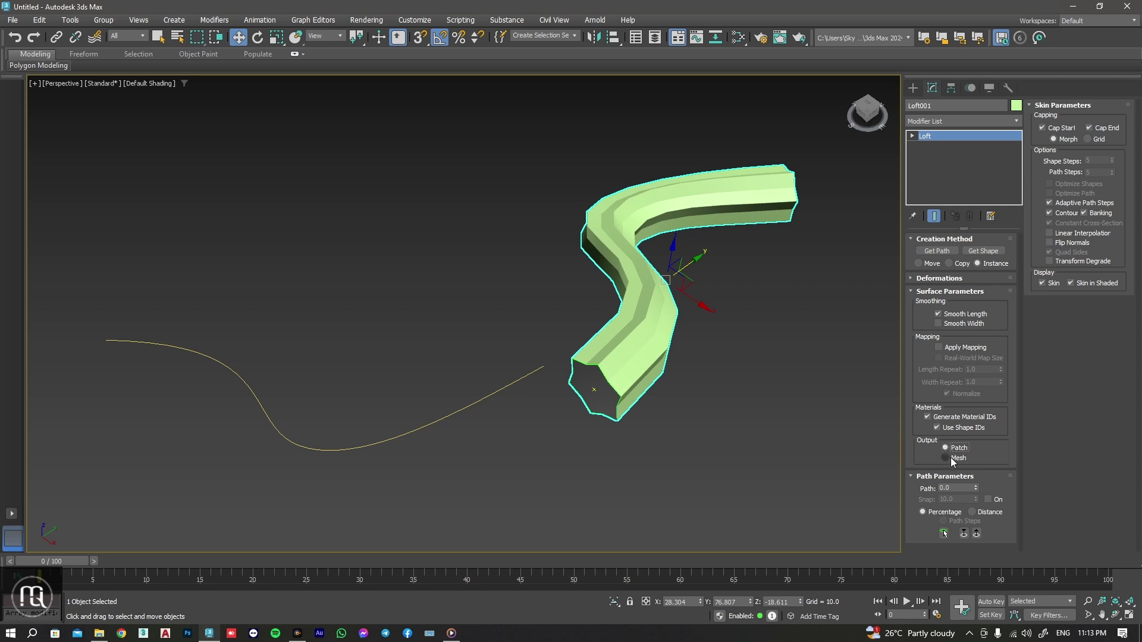
key("F4")
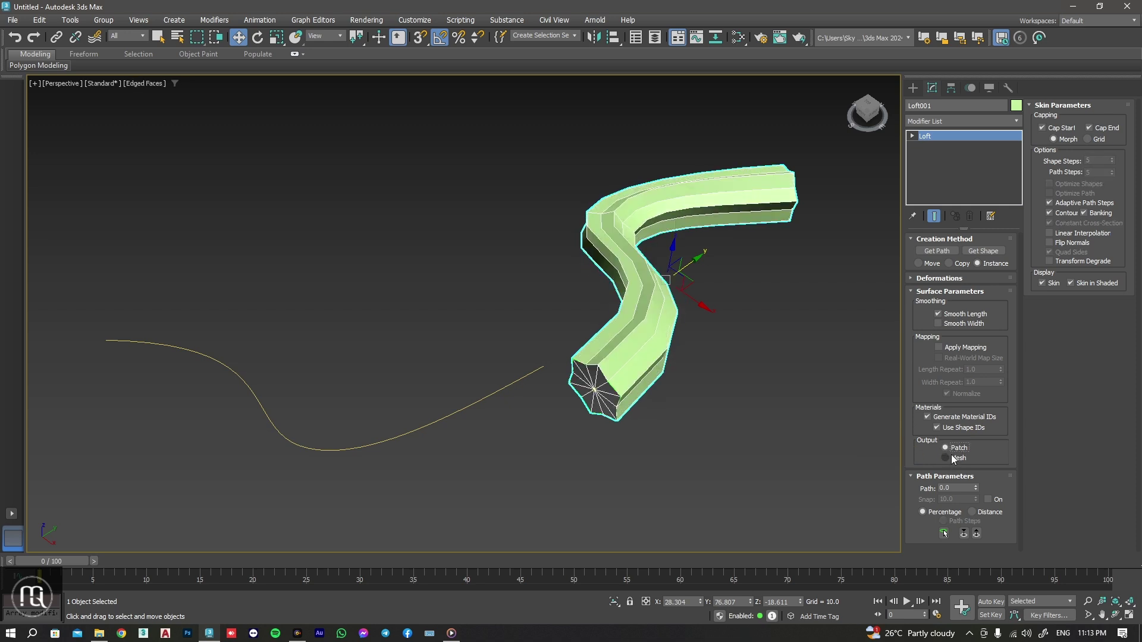
left_click(951, 458)
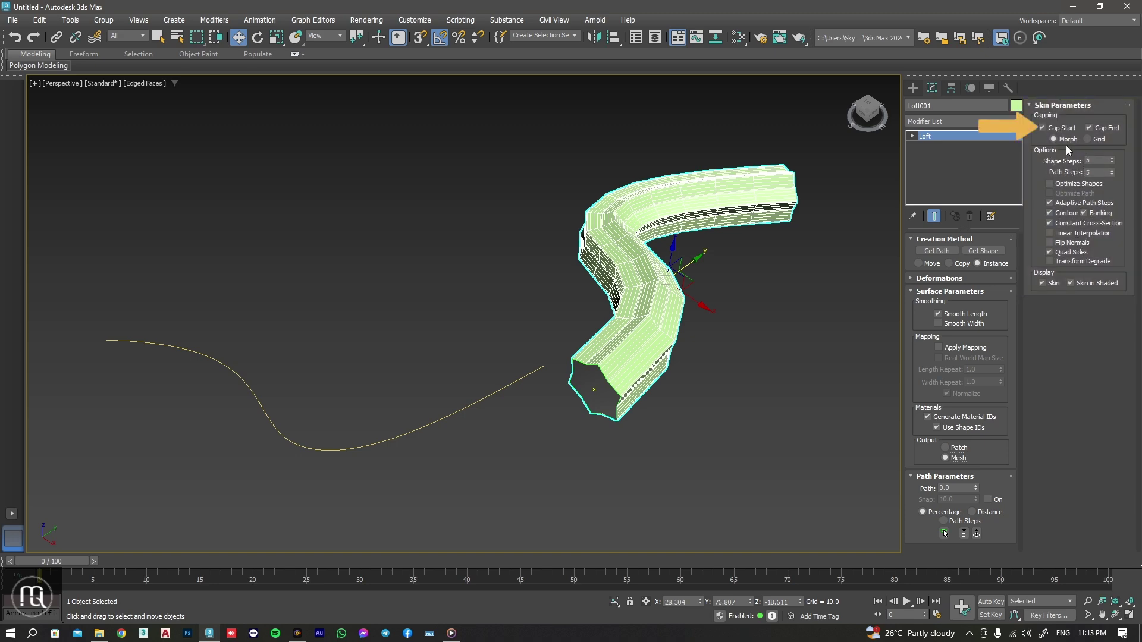
Uncheck Cap Start and Cap End to open both loft ends, hiding edges.
left_click(1042, 128)
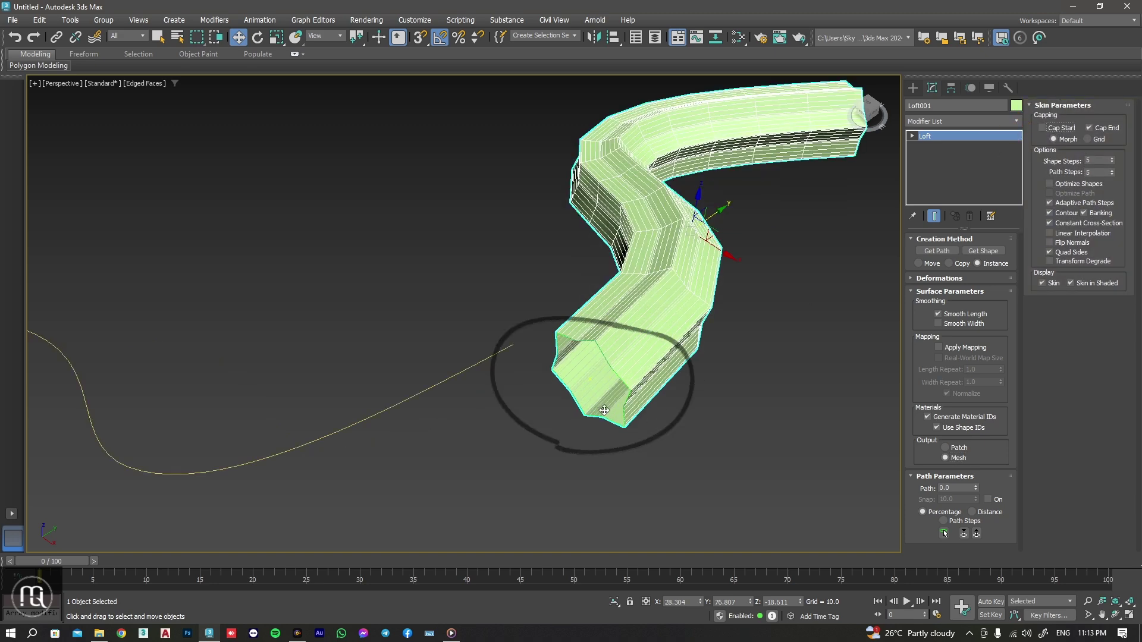
scroll(625, 428, "down", 1)
key("F4")
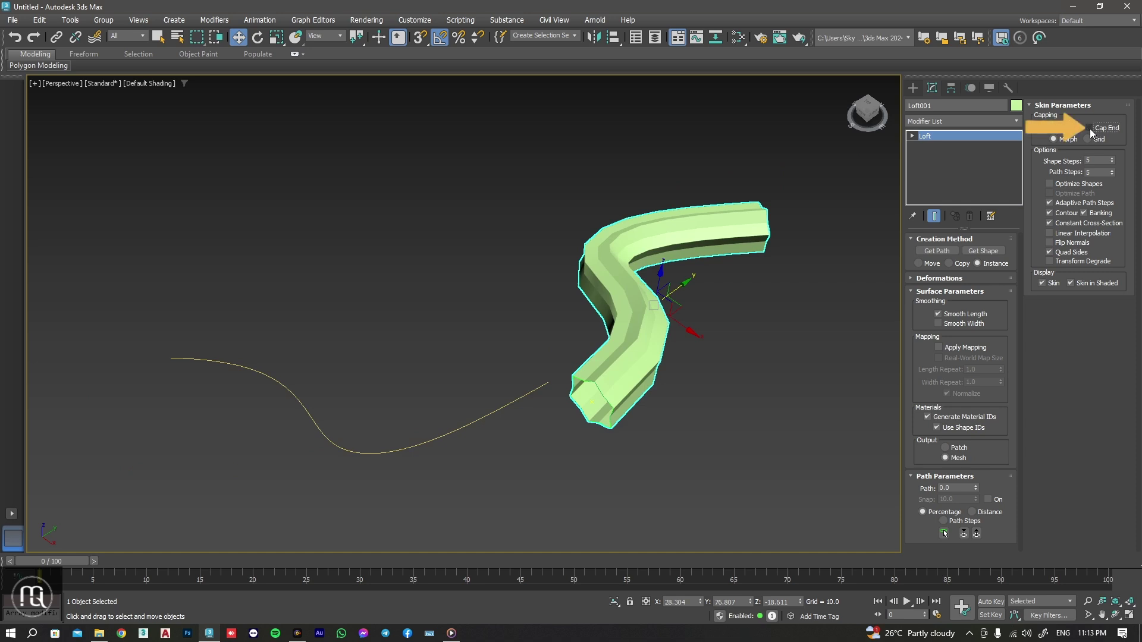
left_click(1089, 128)
mouse_move(744, 307)
middle_mouse_down("alt")
mouse_move(603, 291)
mouse_move(745, 292)
middle_mouse_up("alt")
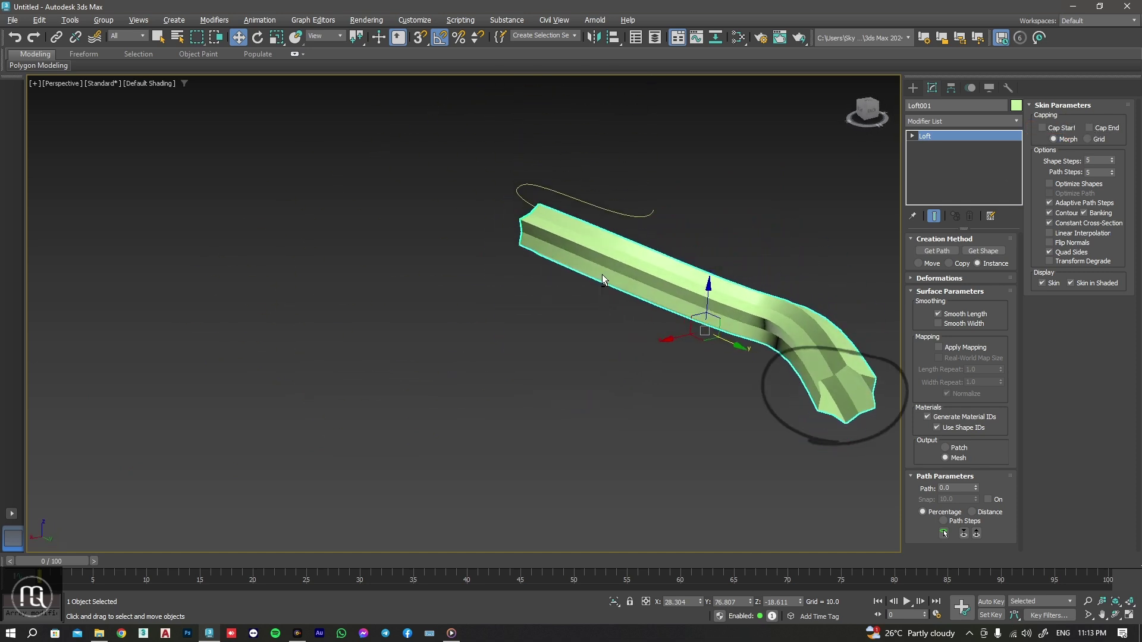
Recheck Cap Start and Cap End and zoom in on the capped end.
left_click(1048, 129)
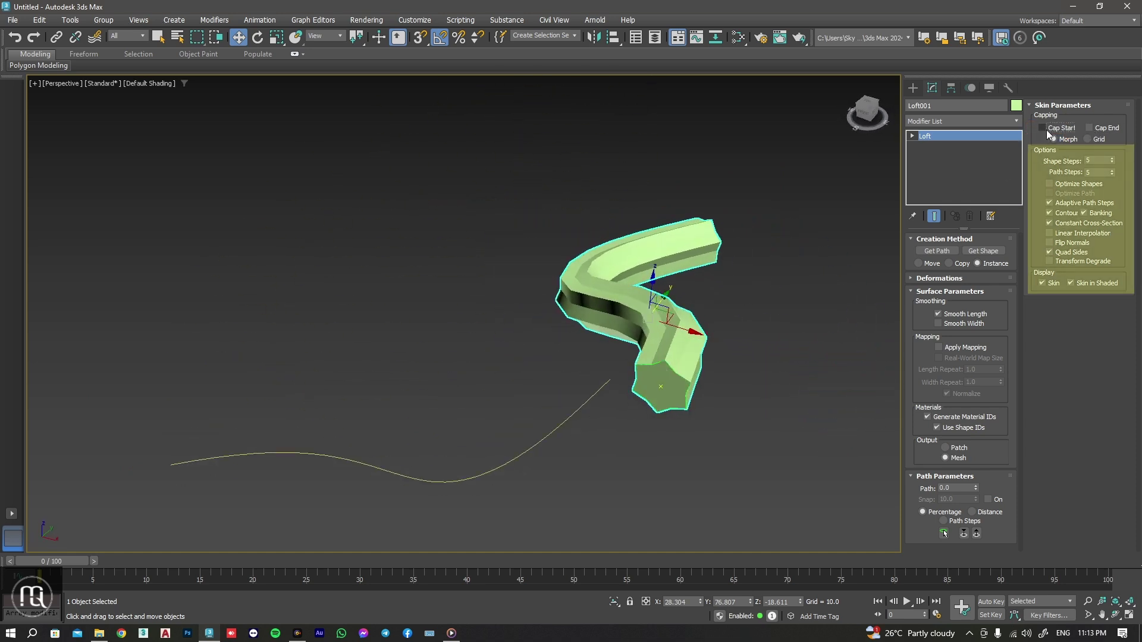
left_click(1089, 128)
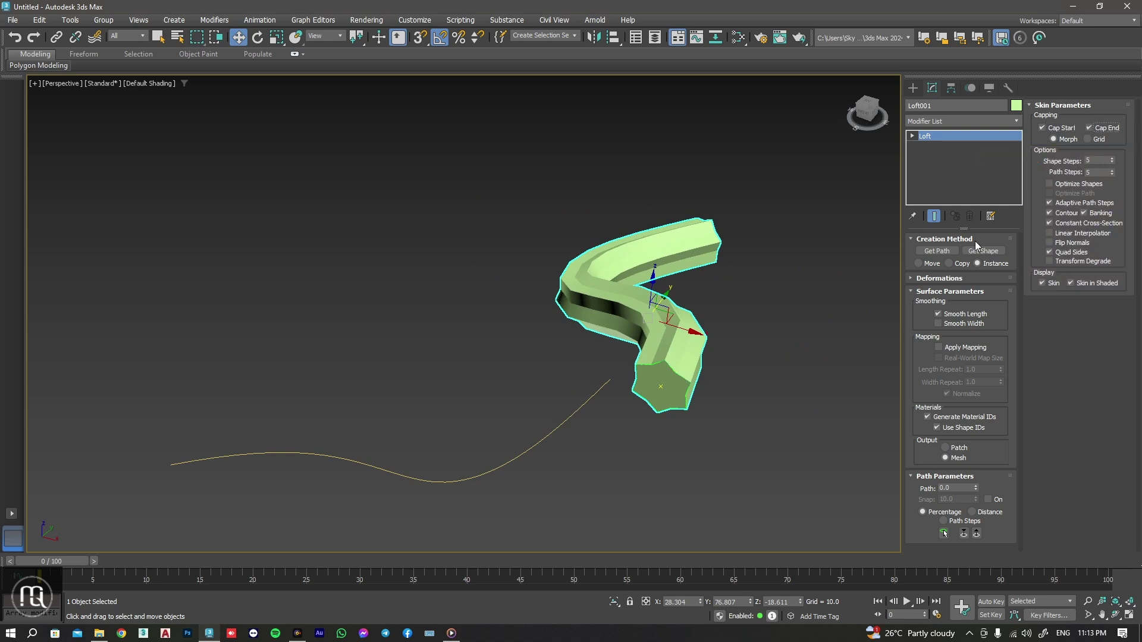
scroll(657, 379, "up", 2)
scroll(688, 406, "up", 2)
scroll(688, 408, "up", 2)
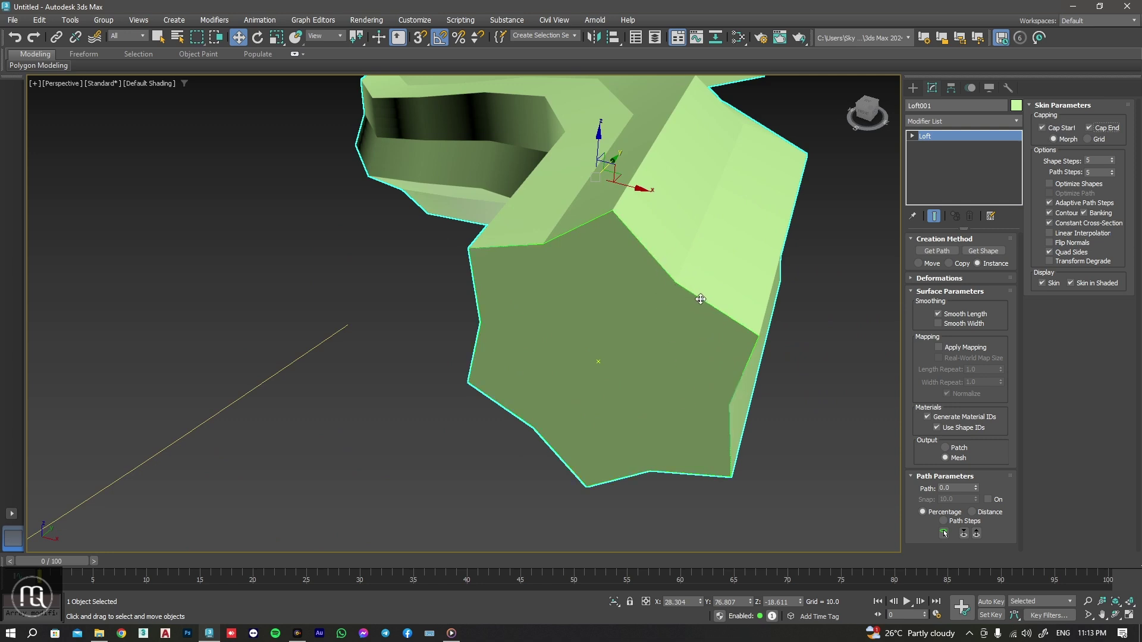
double_click(1087, 172)
Set Path Steps to 10, compare with 0, then restore it to 10.
scroll(762, 466, "down", 3)
scroll(778, 428, "down", 2)
scroll(721, 413, "up", 2)
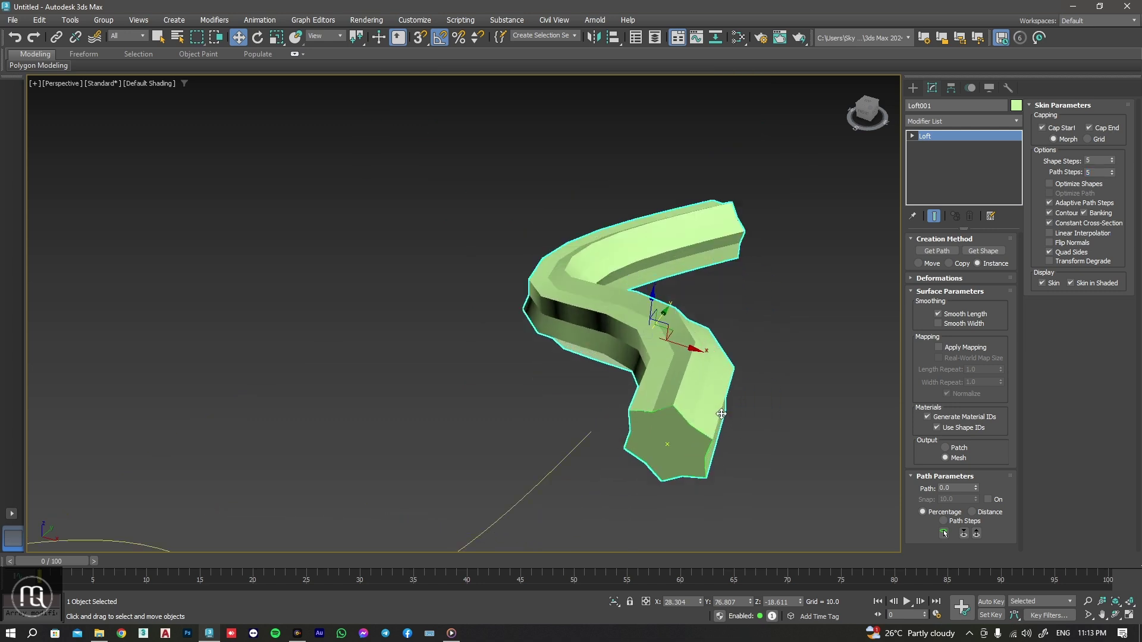
double_click(1094, 172)
type("10")
key("Return")
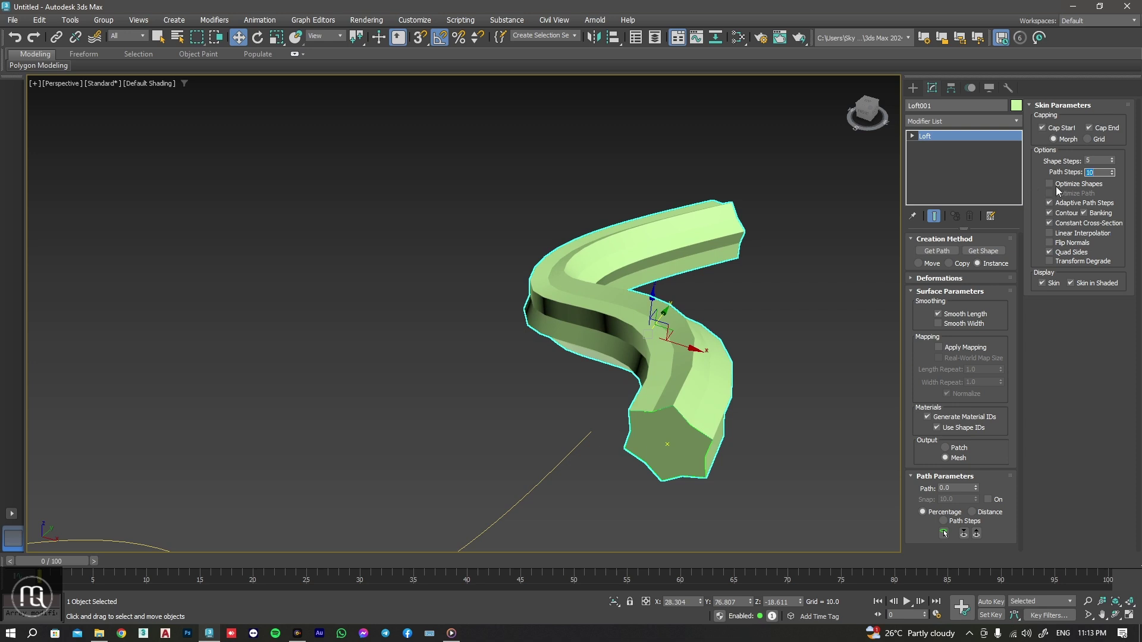
type("0")
key("Return")
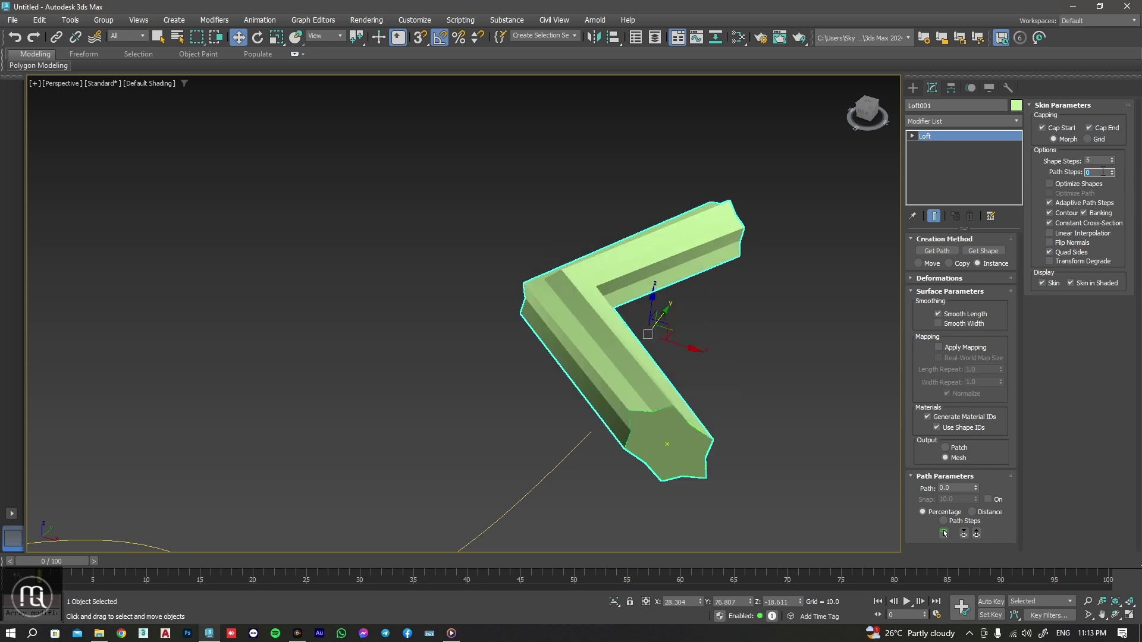
type("10")
key("Return")
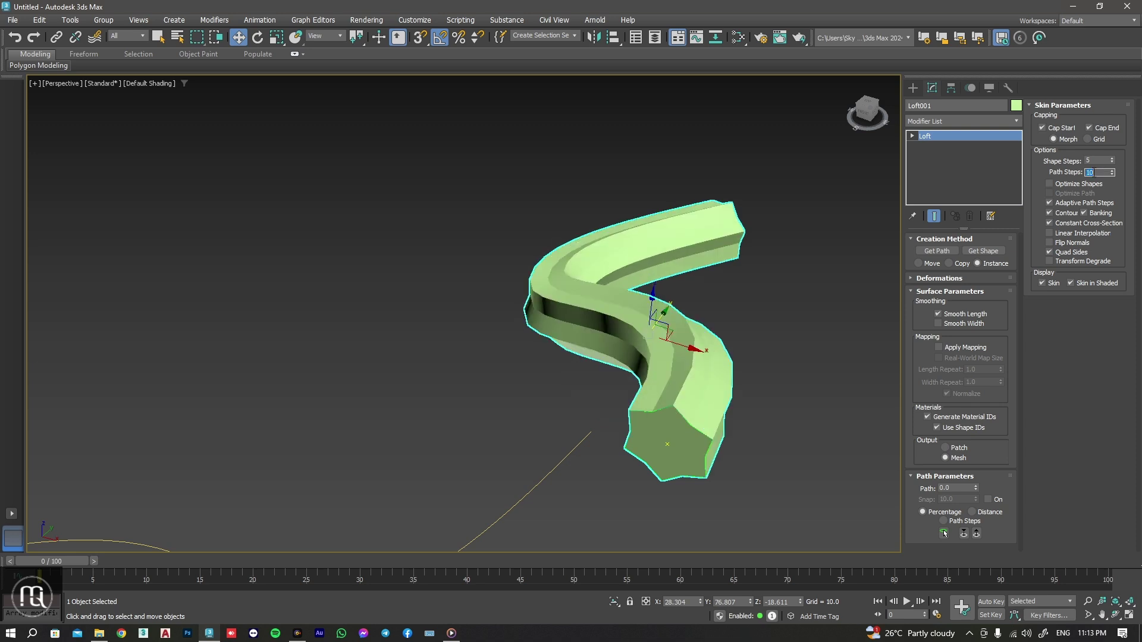
mouse_move(747, 370)
middle_mouse_down()
mouse_move(676, 356)
mouse_move(727, 362)
middle_mouse_up()
Show Edged Faces and compare Optimize Shapes on and off, leaving it on.
key("F4")
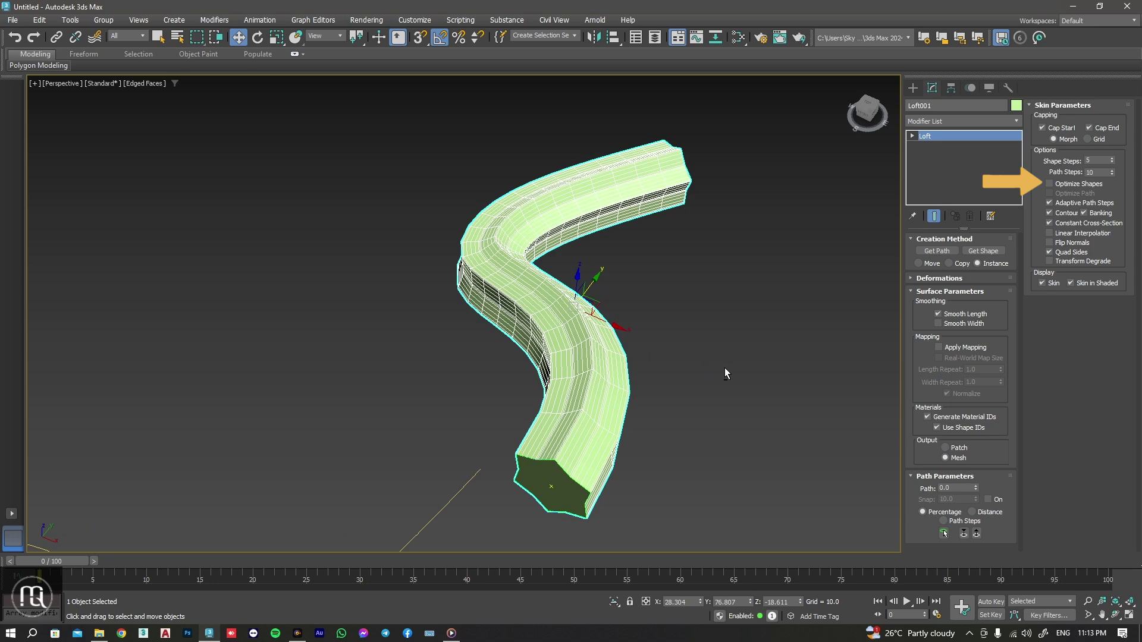
left_click(1050, 184)
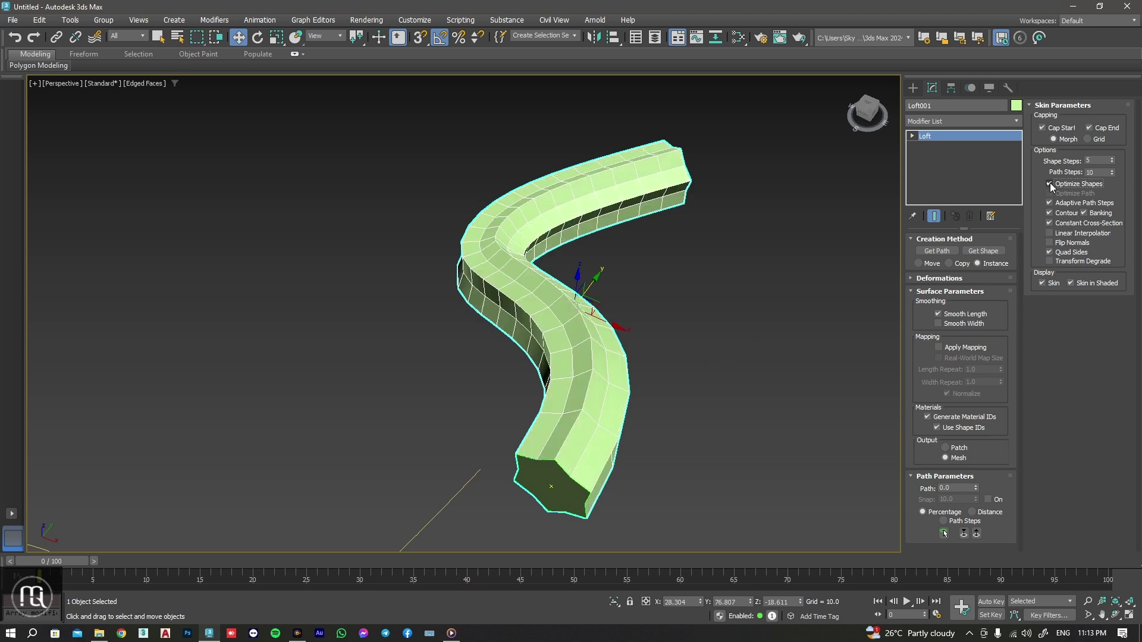
left_click(1049, 184)
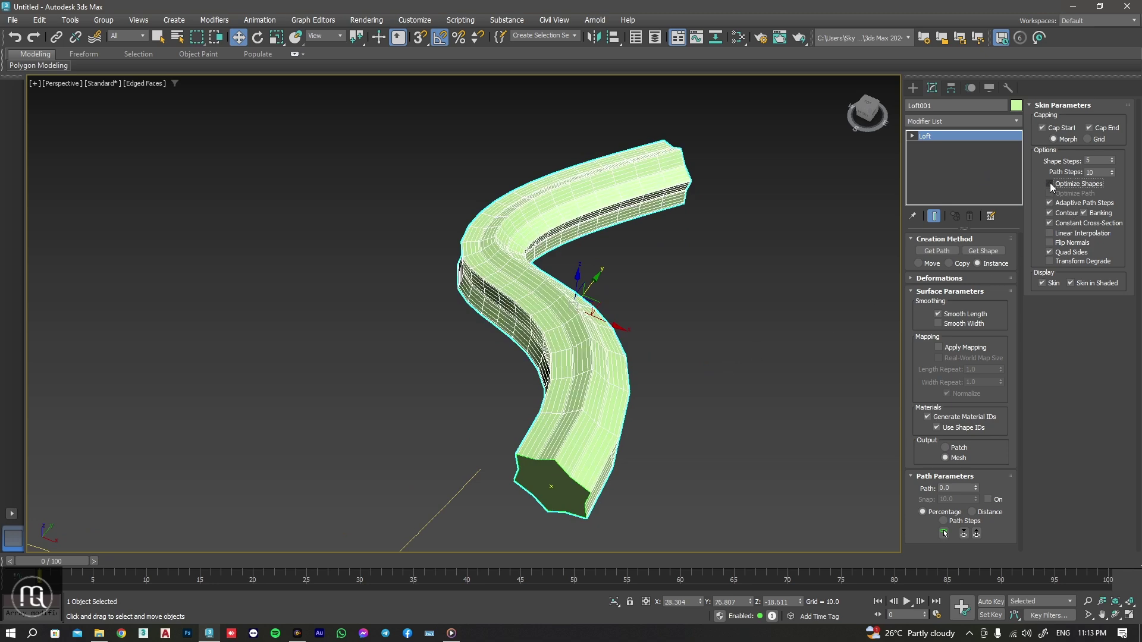
left_click(1050, 184)
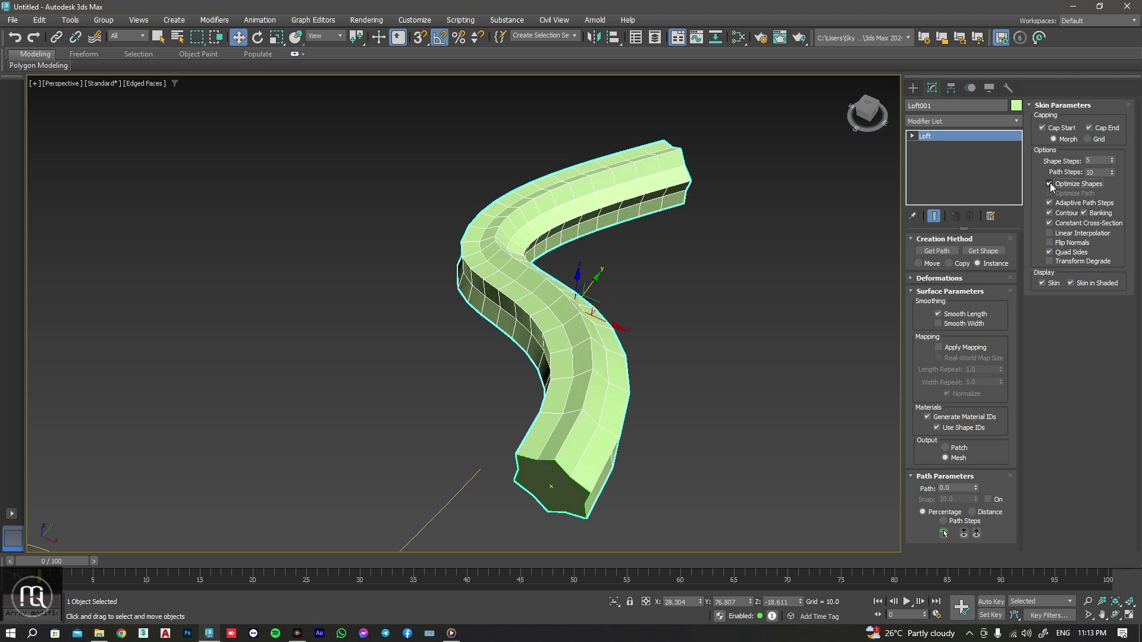
left_click(1050, 183)
left_click(1050, 184)
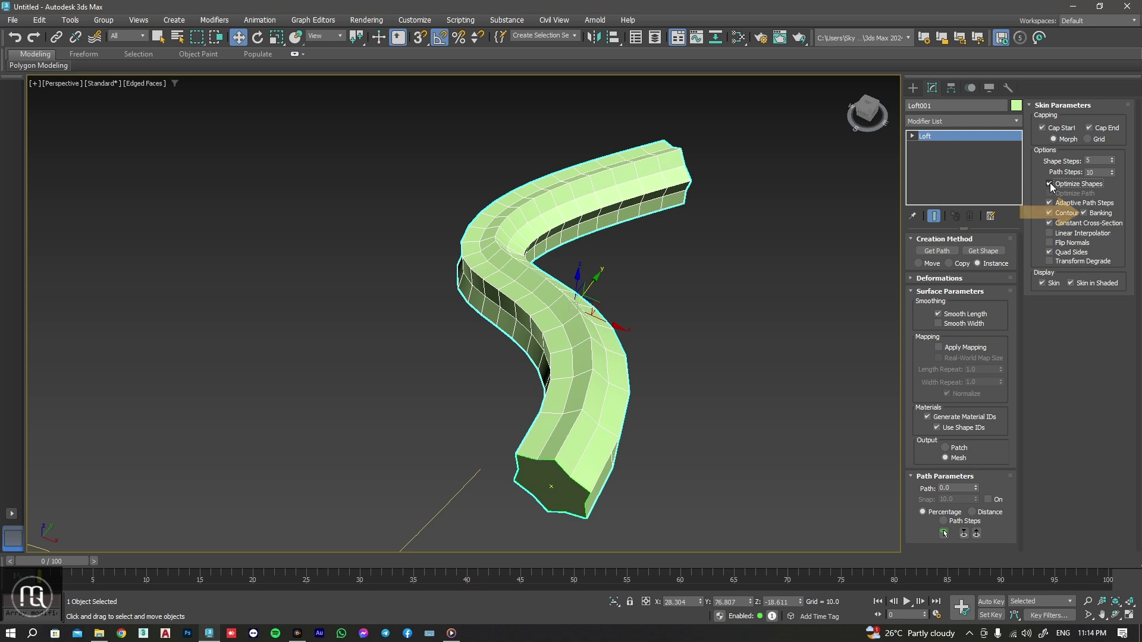
Toggle Banking to compare the loft's twist, leaving it off.
left_click(1084, 212)
left_click(1083, 212)
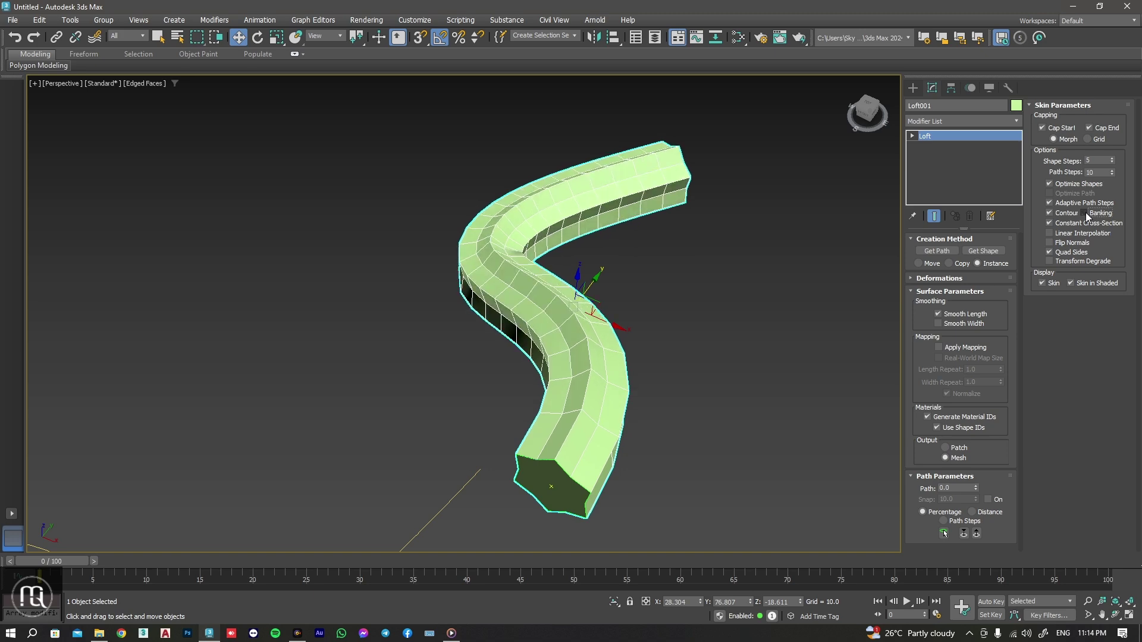
middle_click_drag(648, 382, 894, 312, "alt")
Re-enable Banking, then select Helix001 in the 1.max scene as the path.
left_click(1083, 212)
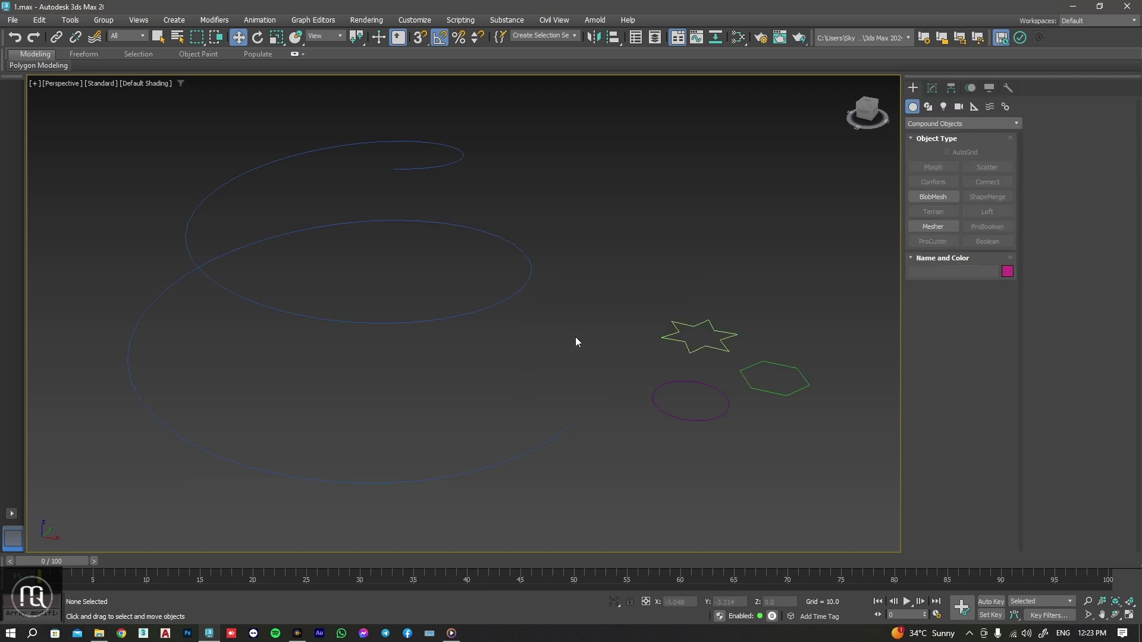
left_click(489, 308)
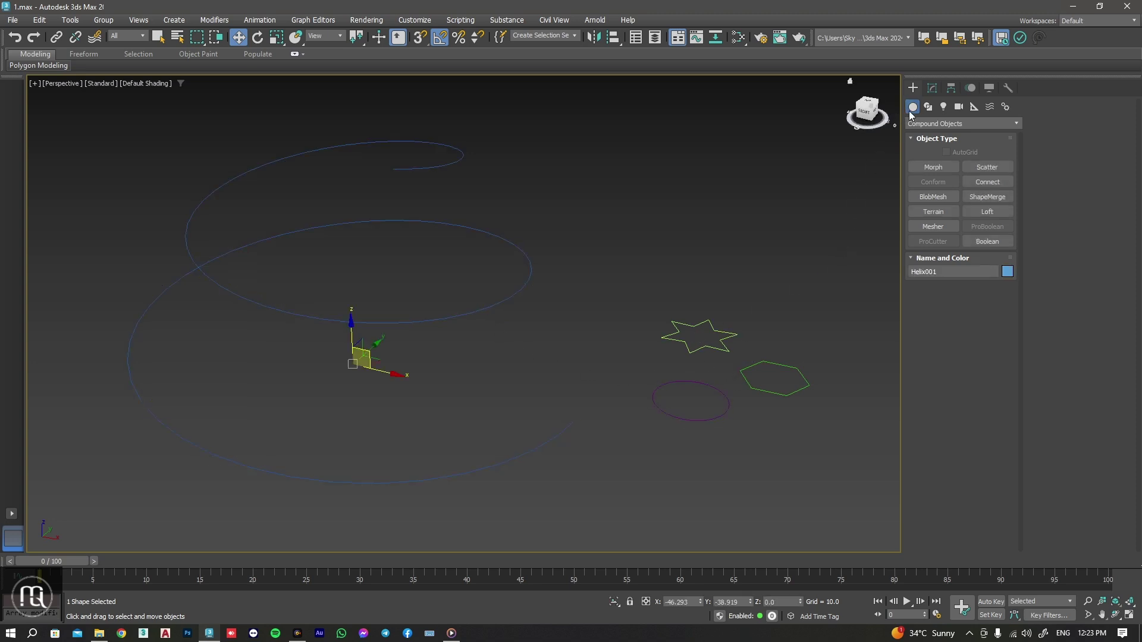
Start a Loft from Helix001 and pick the circle as its first shape.
left_click(990, 209)
left_click(988, 299)
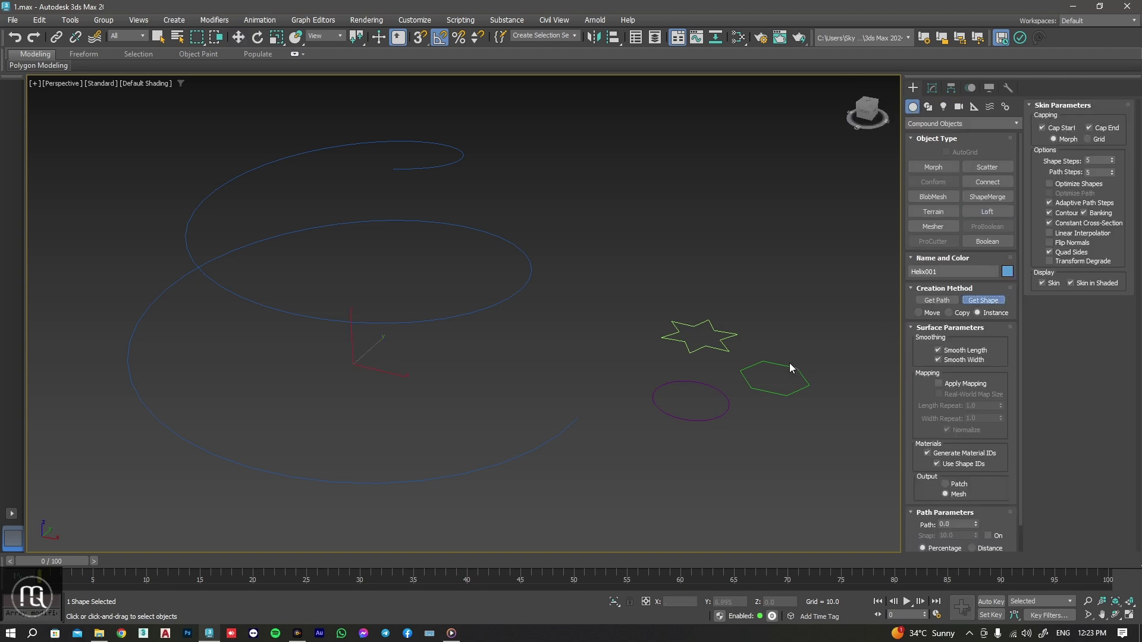
left_click(697, 382)
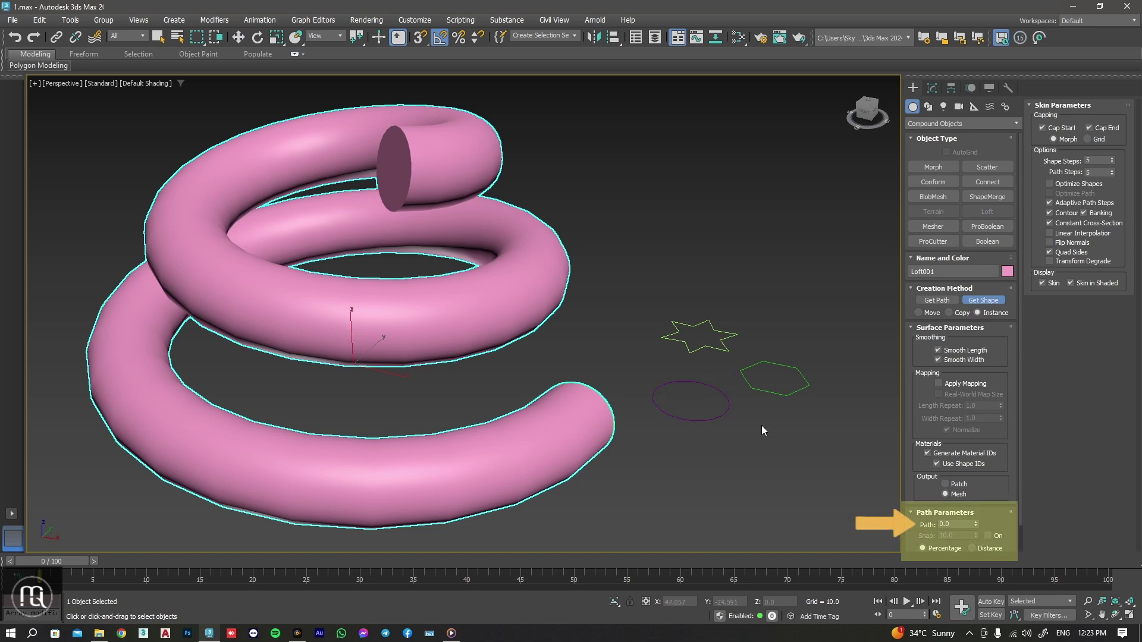
Set Path to 20 and pick the star as the section there.
left_click(951, 524)
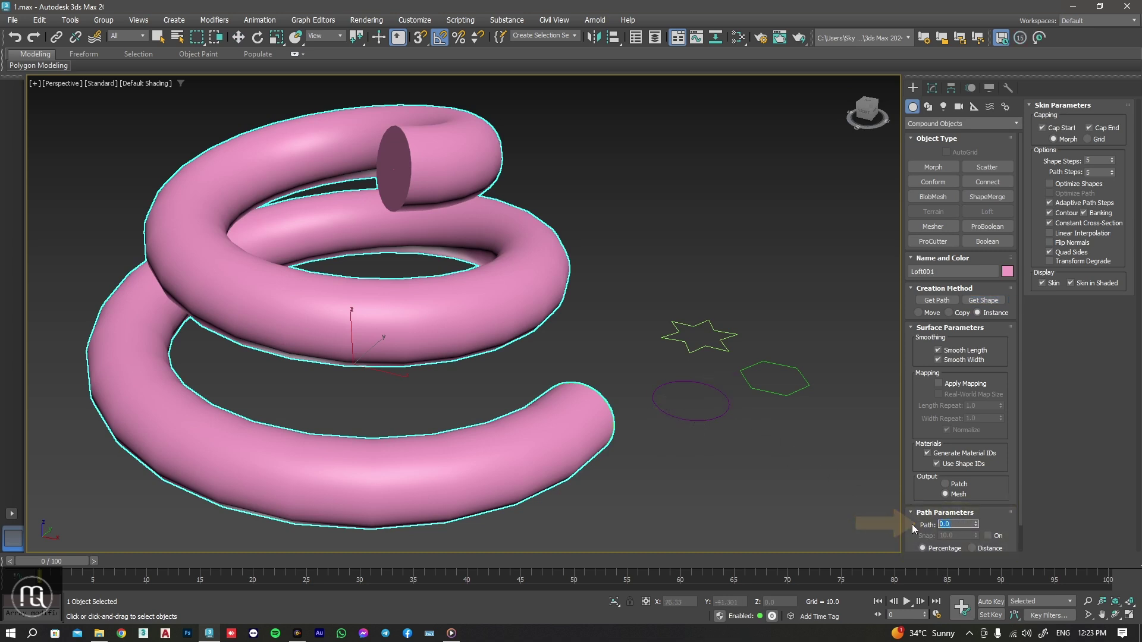
type("20")
left_click(990, 302)
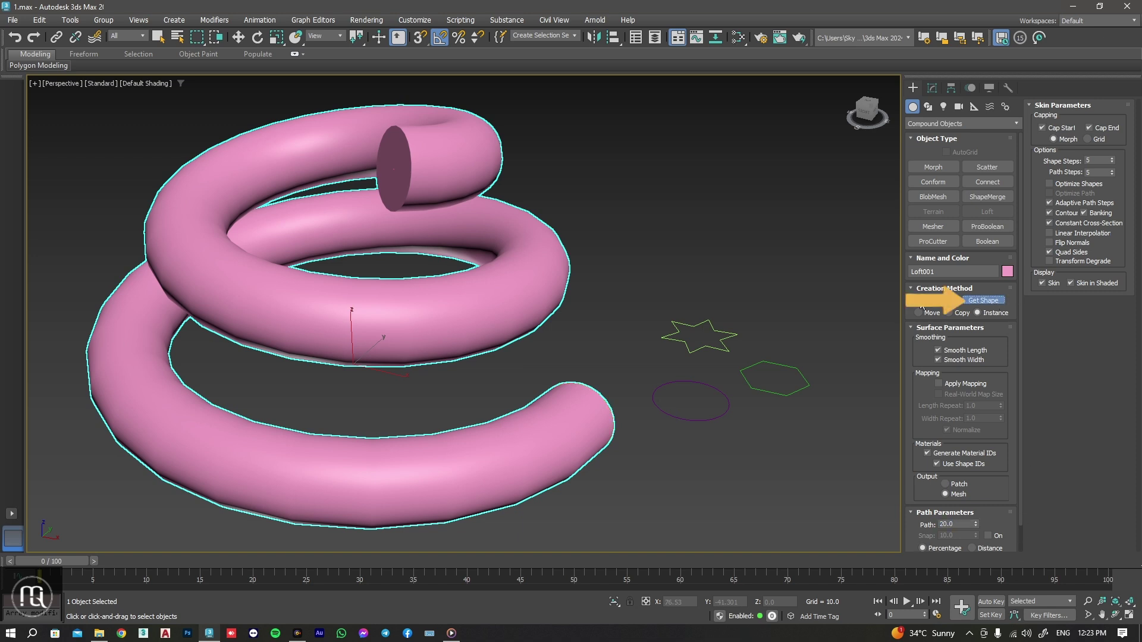
left_click(722, 340)
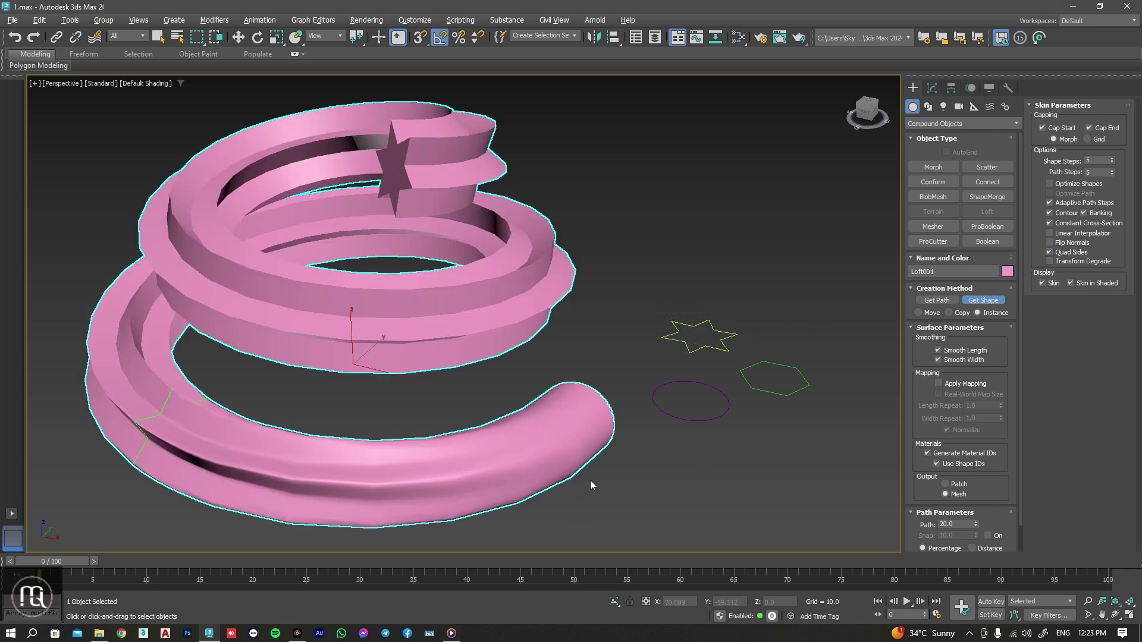
mouse_move(590, 480)
middle_mouse_down("alt")
mouse_move(553, 459)
mouse_move(597, 472)
mouse_move(580, 487)
middle_mouse_up("alt")
mouse_move(216, 383)
middle_mouse_down("alt")
mouse_move(247, 331)
mouse_move(227, 369)
middle_mouse_up("alt")
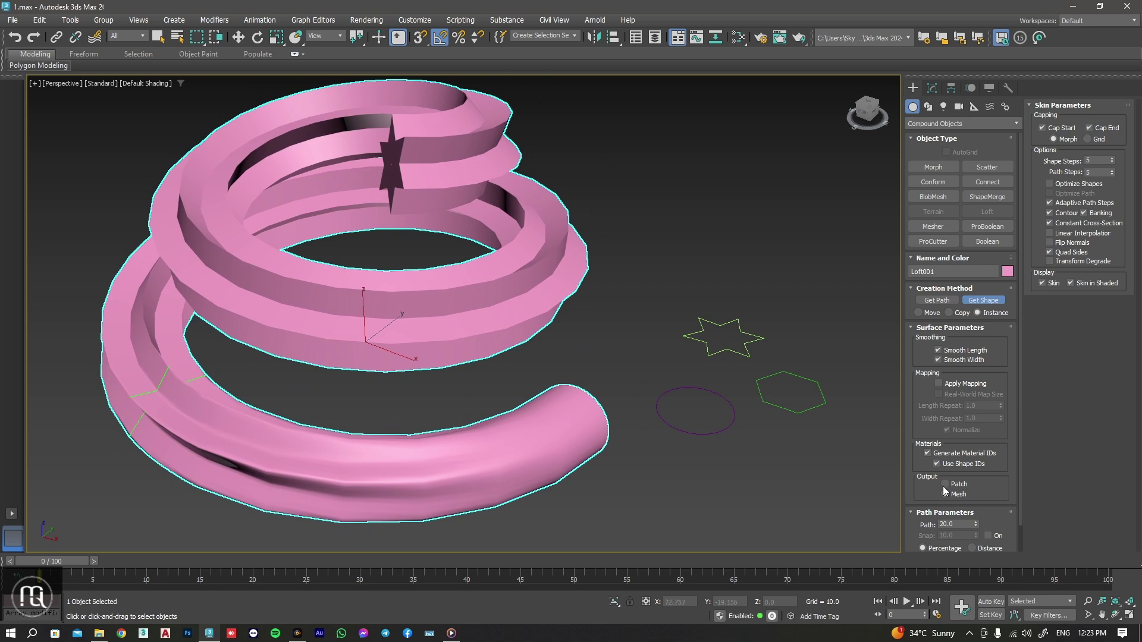
Set Path to 40 and pick the hexagon as the section there.
left_click(957, 524)
type("40")
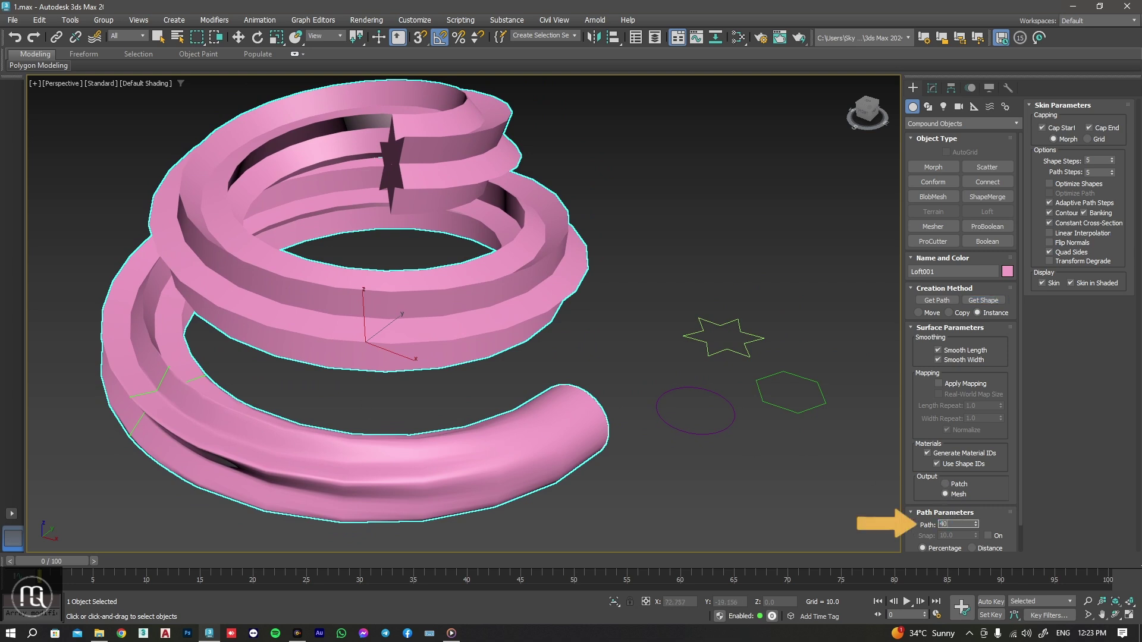
key("Return")
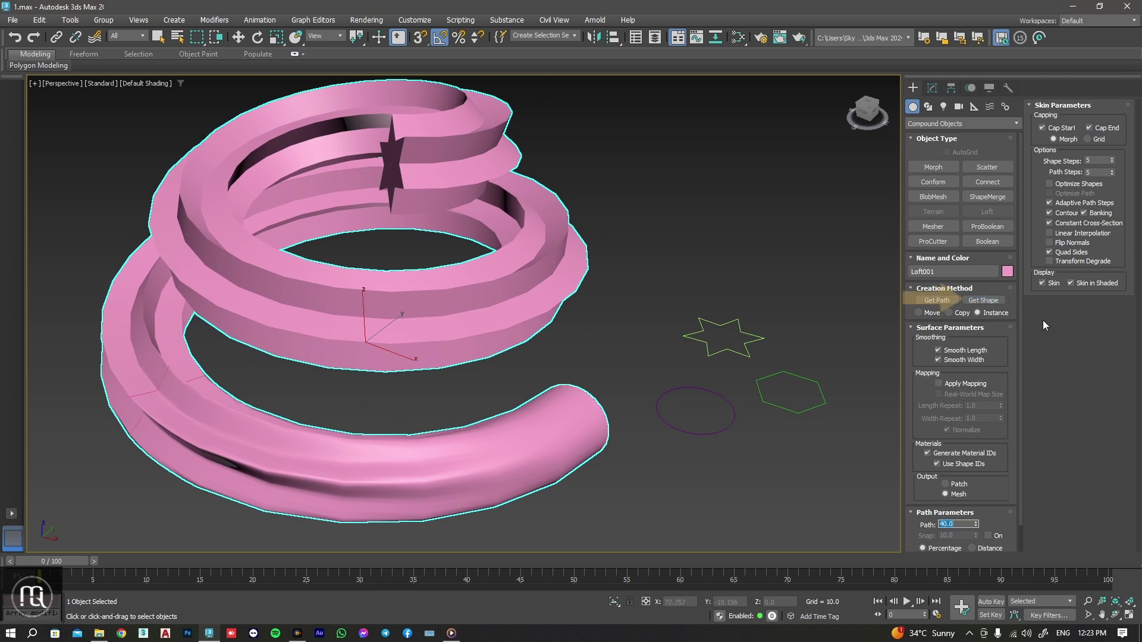
left_click(984, 301)
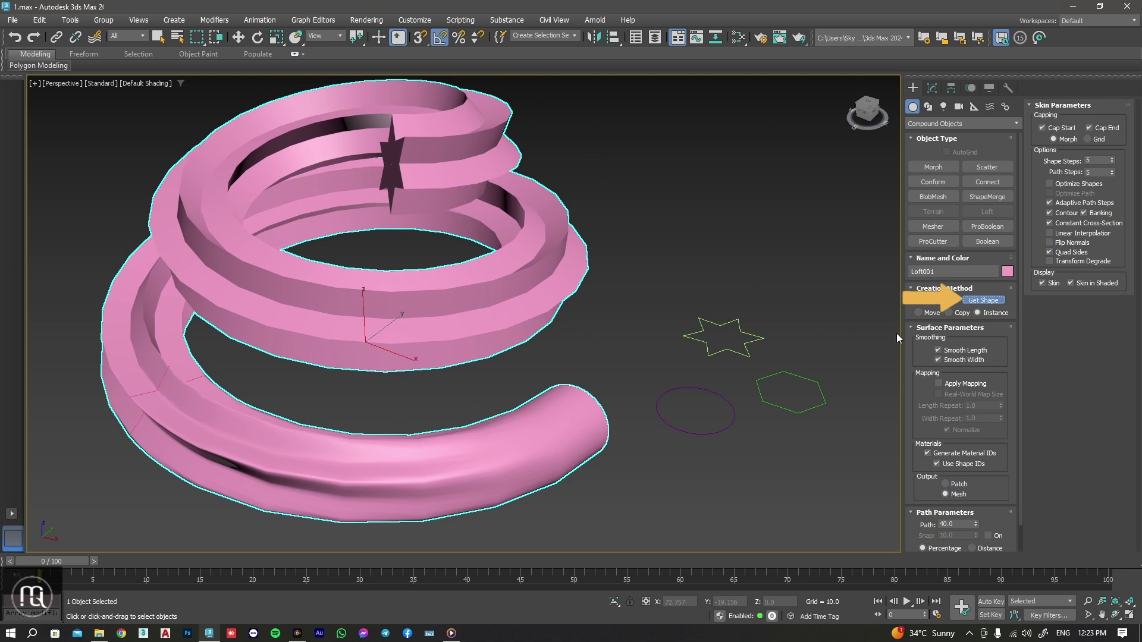
left_click(822, 389)
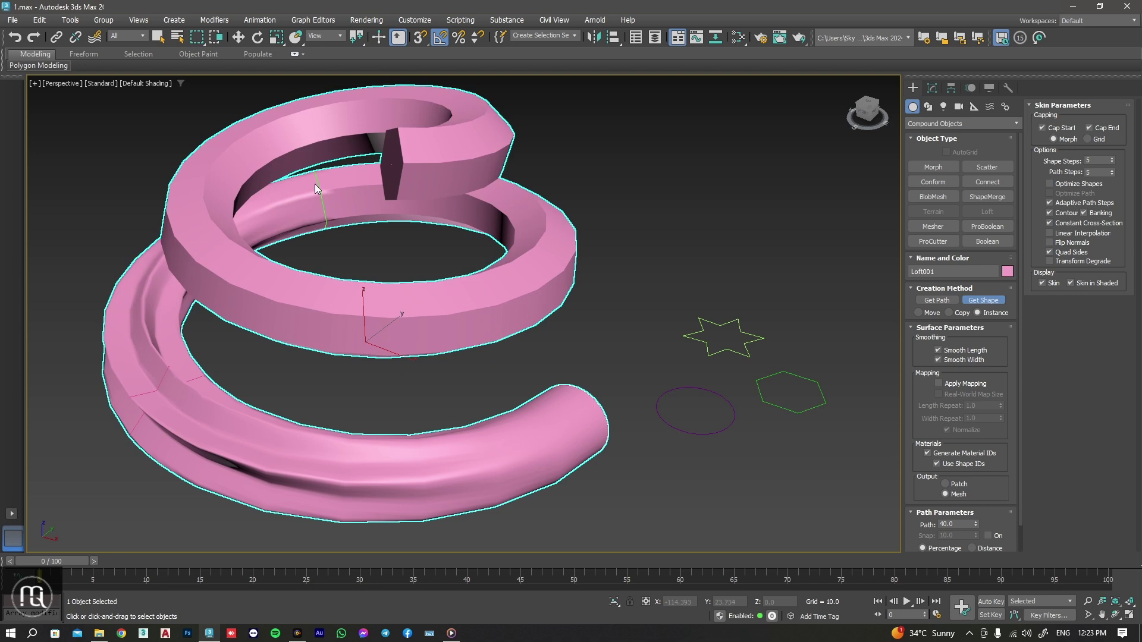
Set Path to 60 and pick the circle as the section there.
double_click(954, 524)
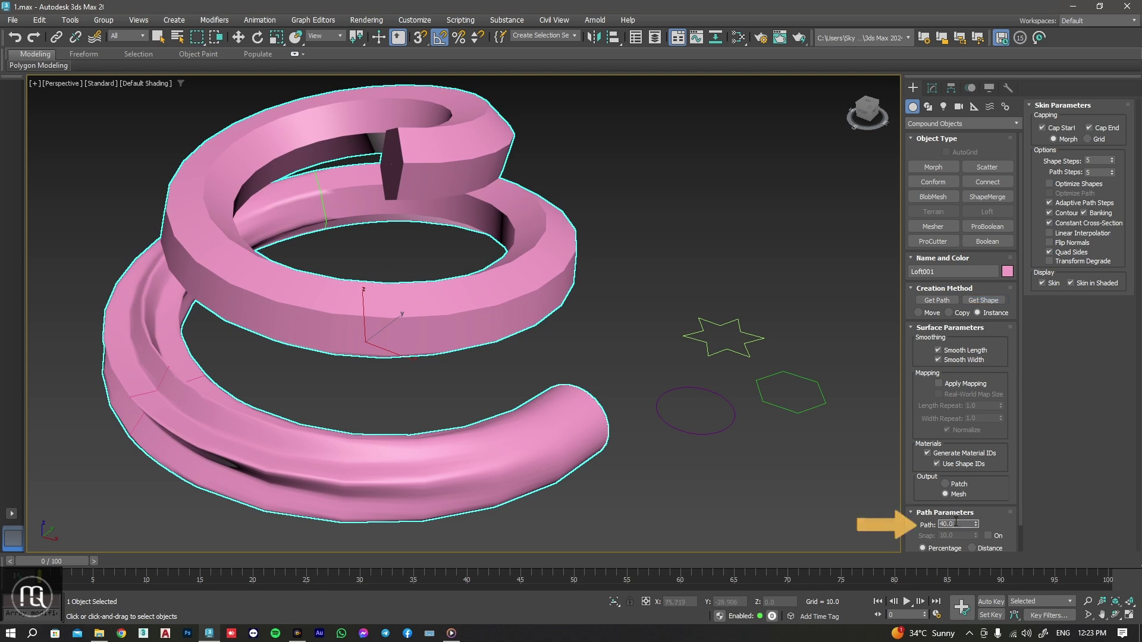
type("60")
key("Return")
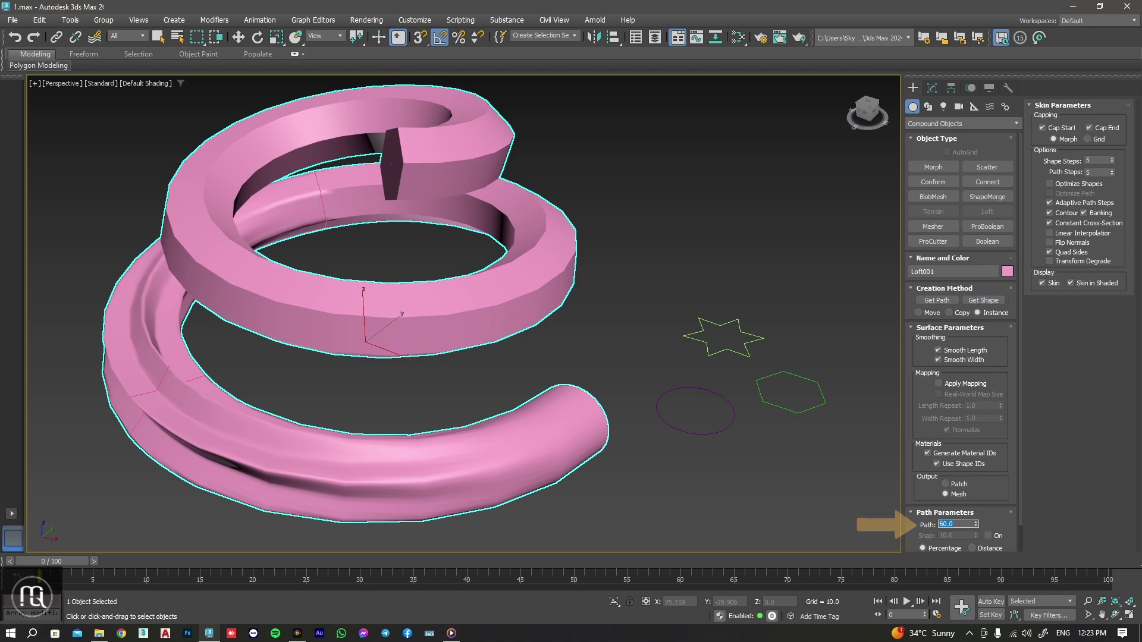
left_click(983, 300)
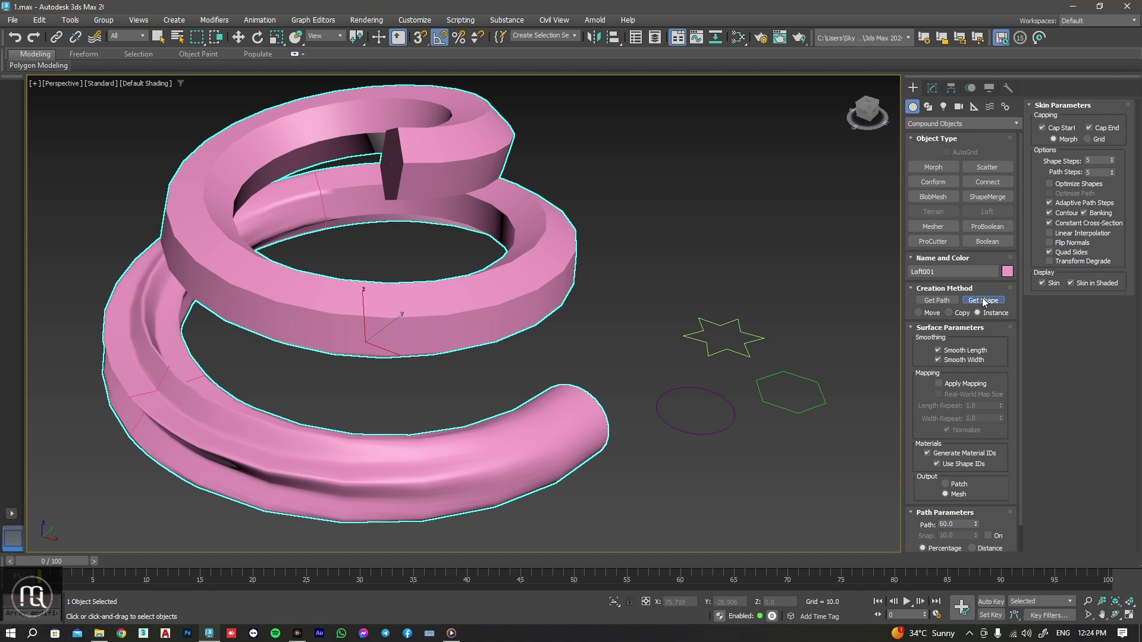
left_click(721, 396)
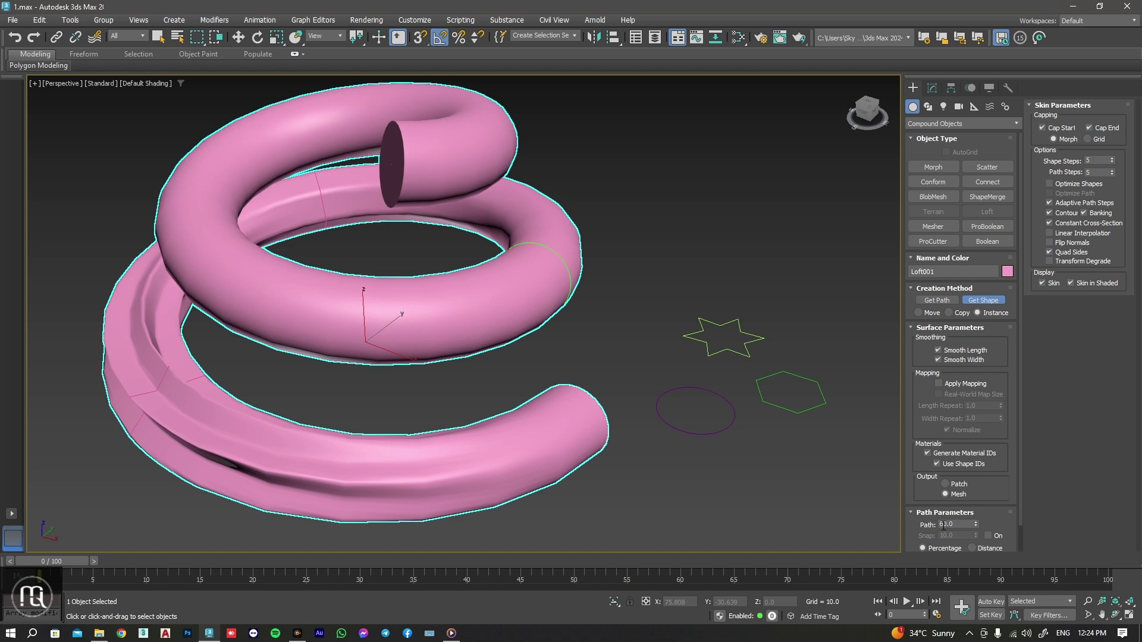
Set Path to 100 and pick the star as the final section.
left_click_drag(958, 525, 899, 525)
type("100")
key("Return")
left_click(981, 301)
left_click(764, 337)
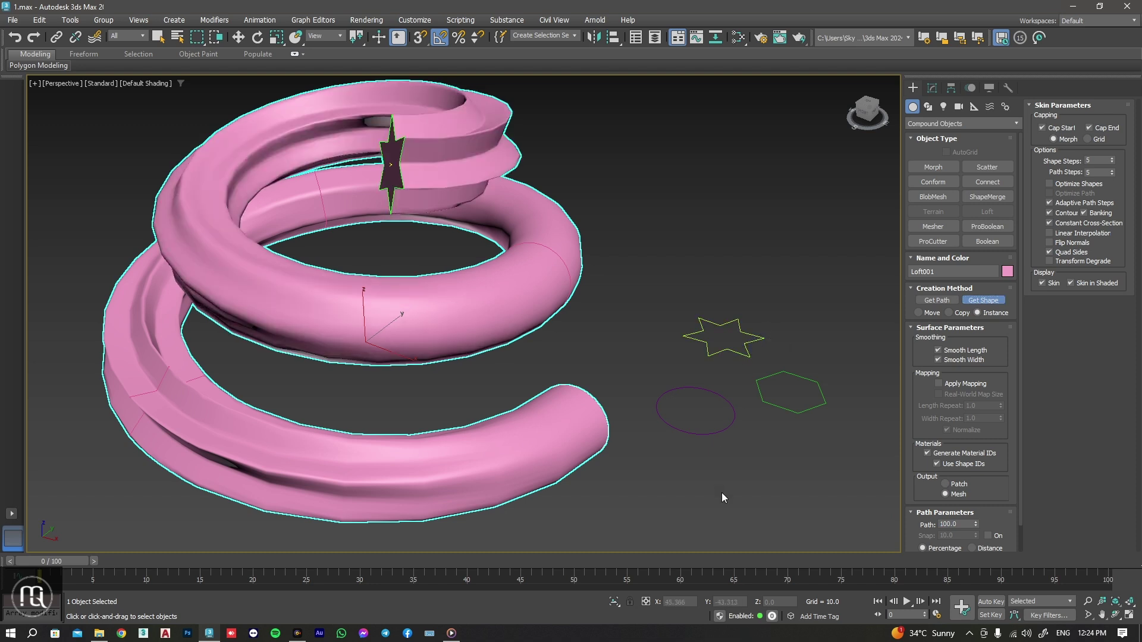
scroll(976, 512, "down", 2)
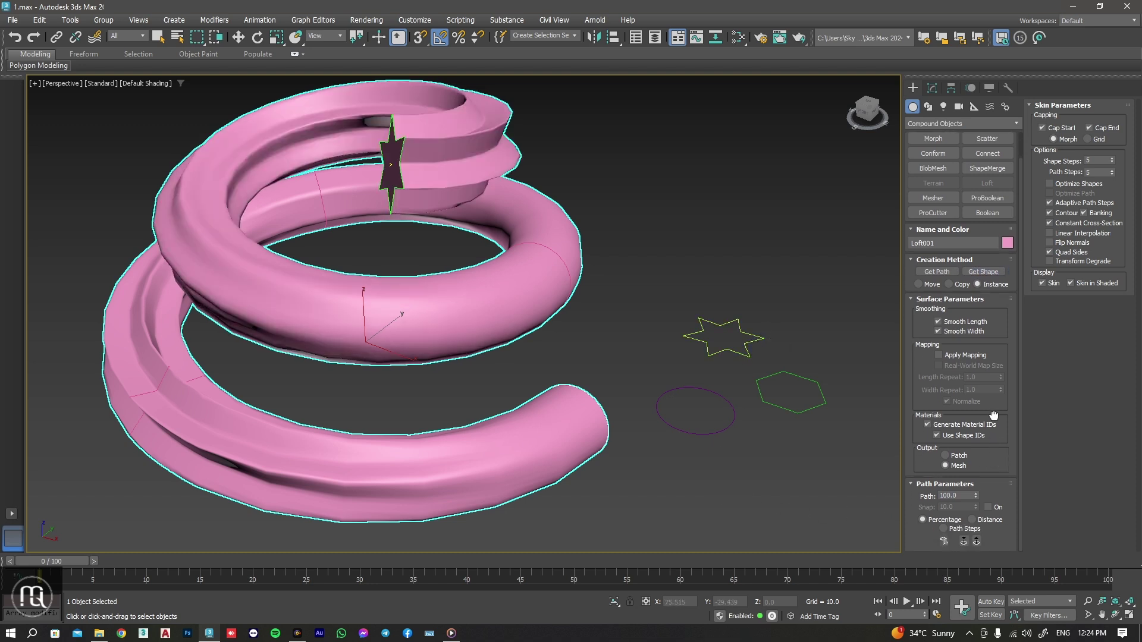